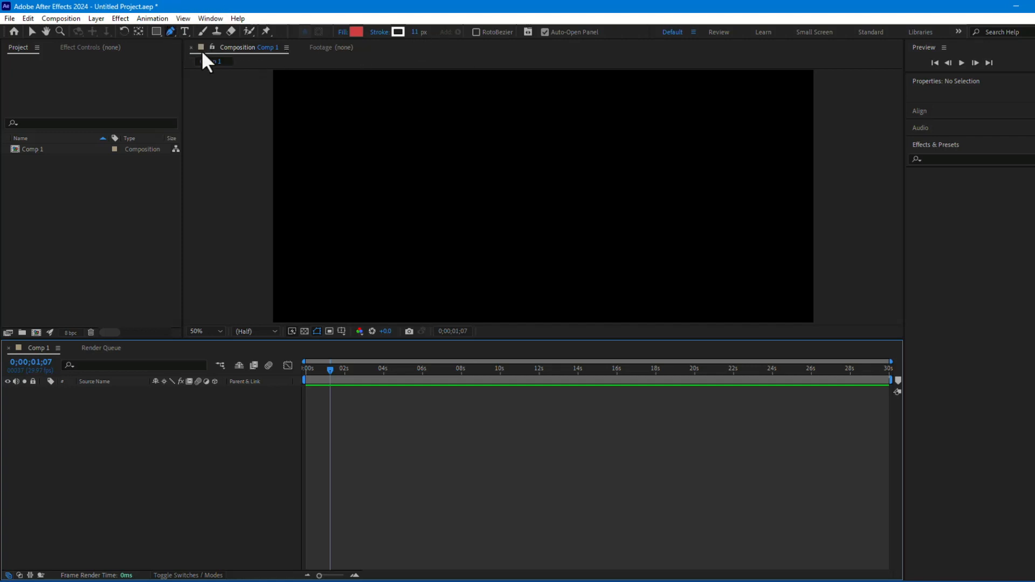
Step: Draw a rectangle shape in the upper-middle area of the composition and set its solid fill colour to blue 2970A7
click(157, 30)
mouse_move(397, 107)
mouse_down()
mouse_move(537, 226)
mouse_move(601, 240)
mouse_up()
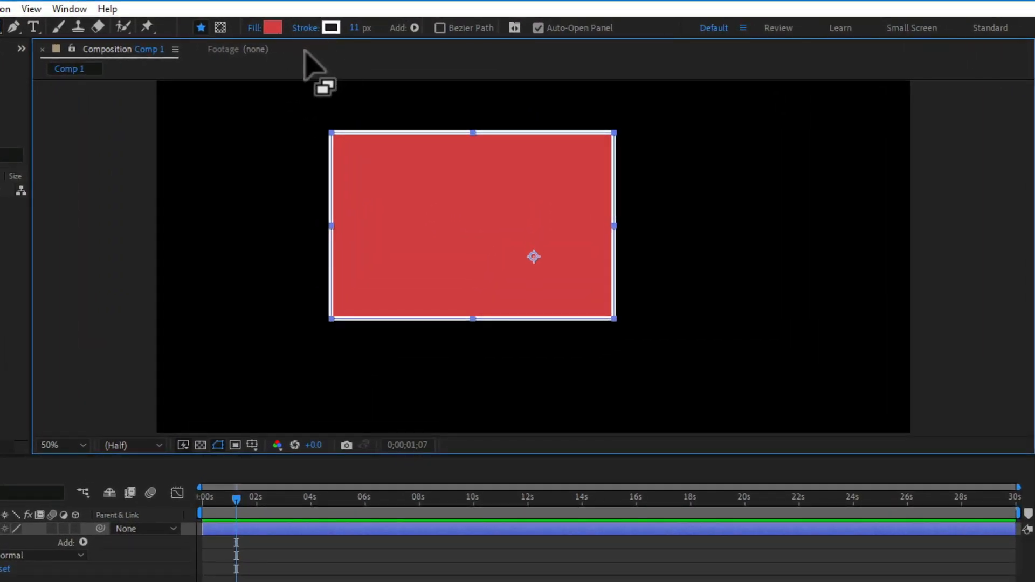
click(271, 31)
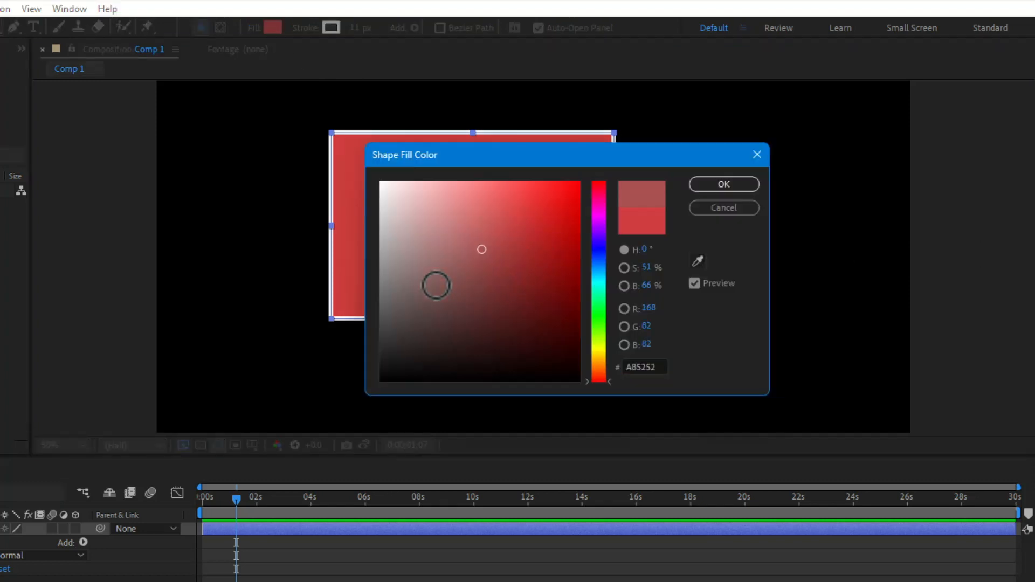
click(485, 290)
click(502, 251)
click(655, 366)
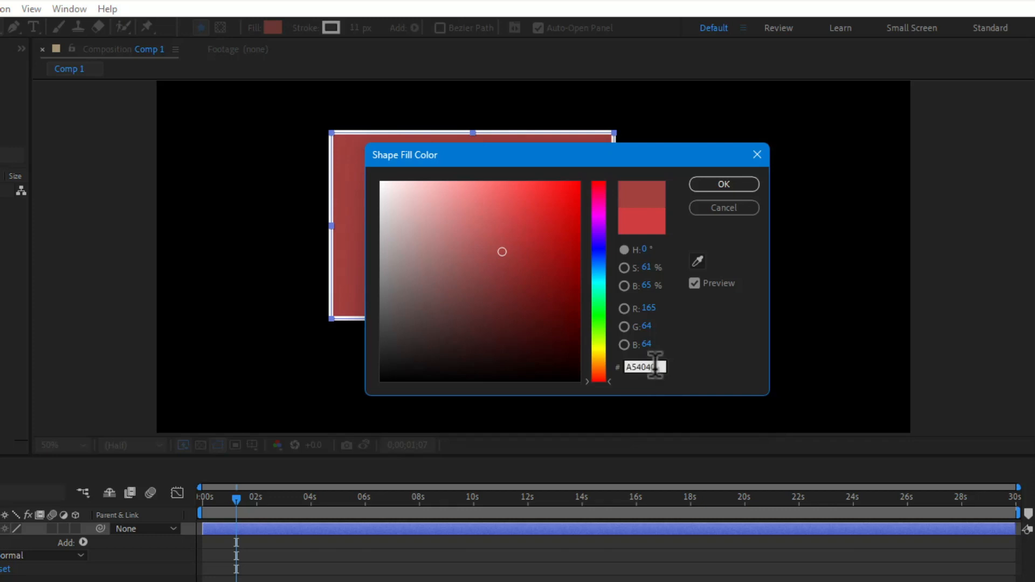
drag(600, 381, 595, 267)
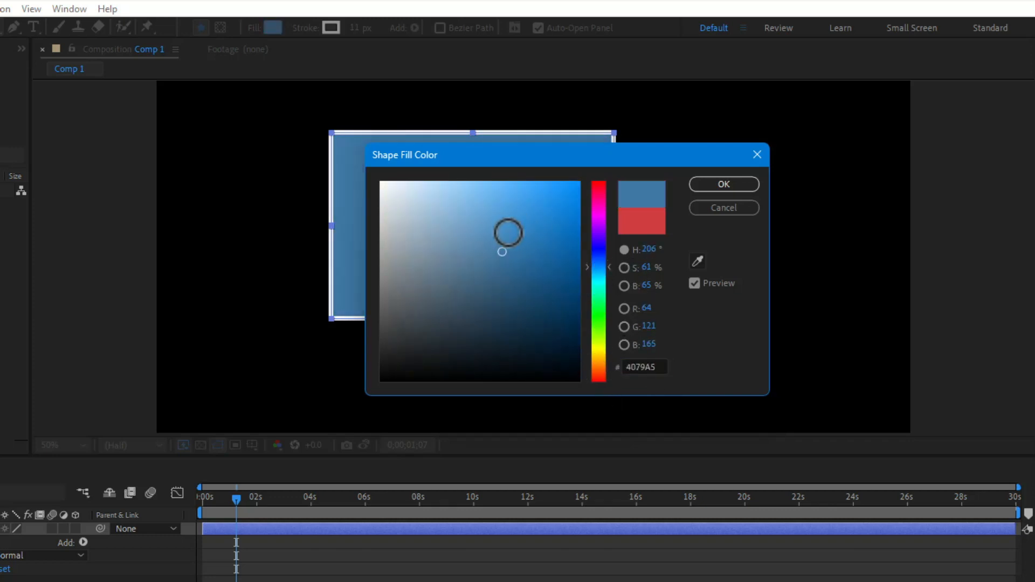
click(530, 250)
click(724, 185)
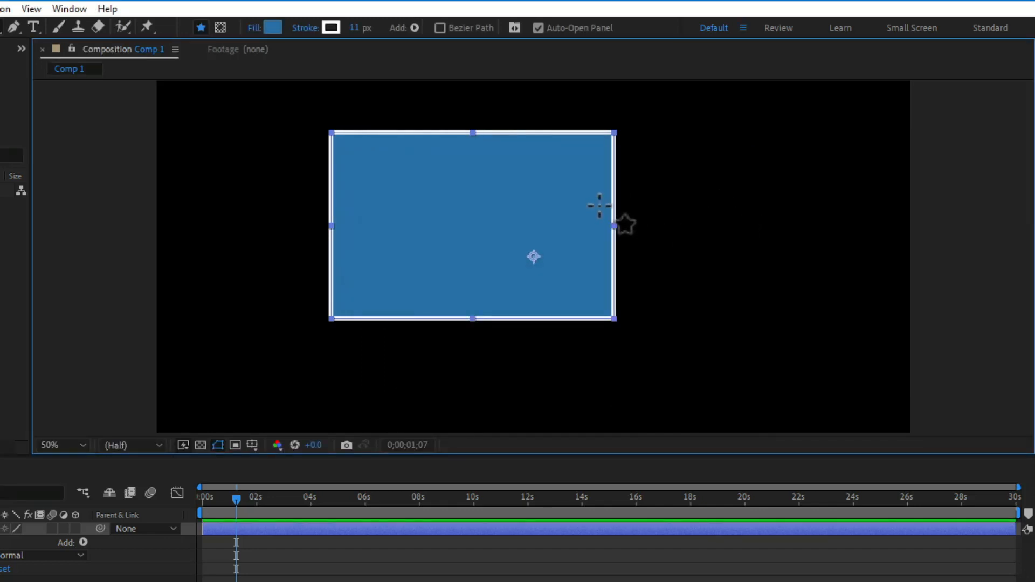
Step: Try dark red 8E3232 as the rectangle's stroke colour and reset the stroke to white
click(332, 28)
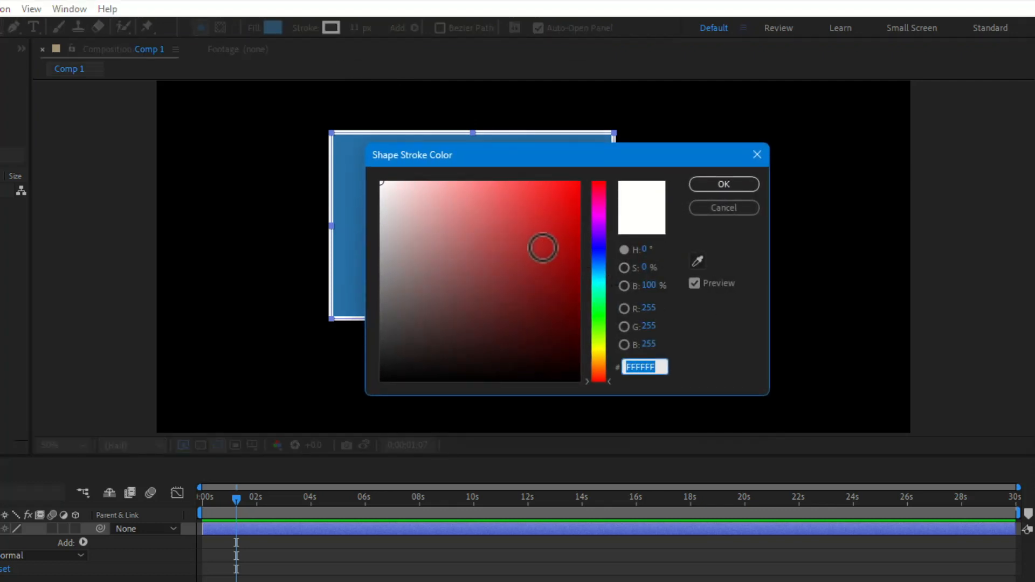
click(507, 268)
click(507, 268)
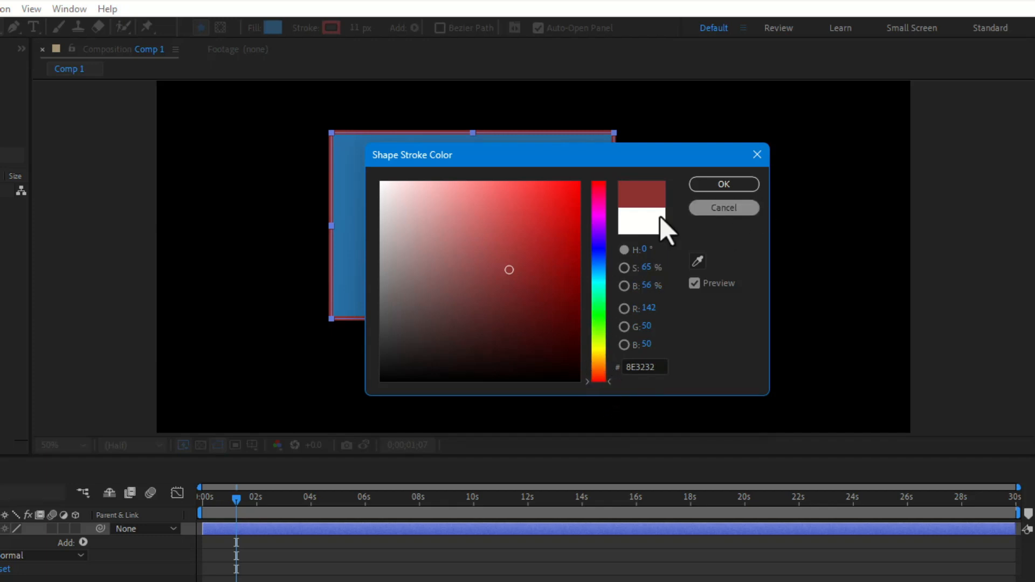
drag(510, 269, 379, 181)
click(743, 186)
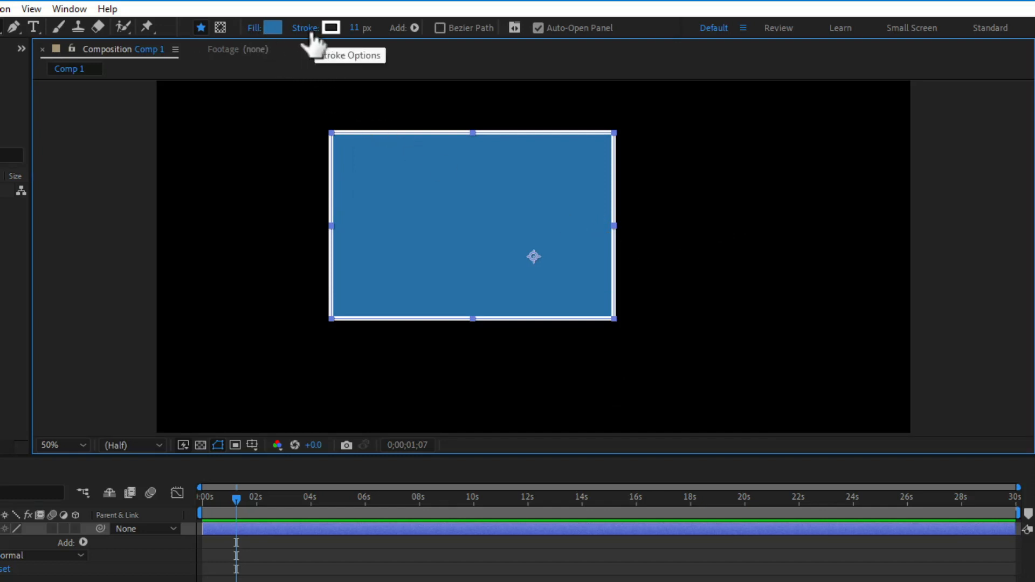
Step: Set the rectangle's fill type to None in the fill options, leaving only the stroke
click(251, 29)
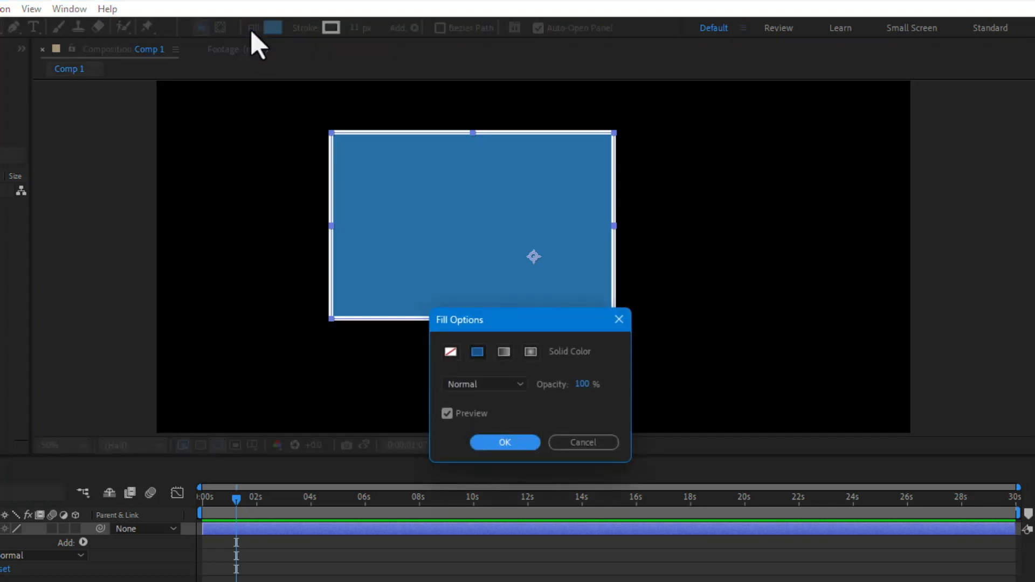
drag(510, 310, 470, 163)
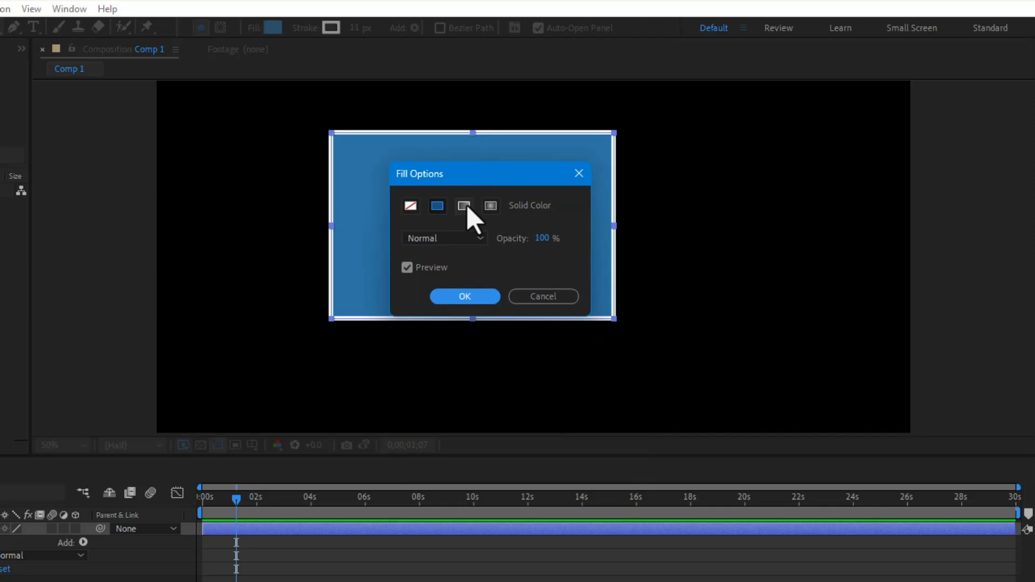
click(412, 208)
click(459, 297)
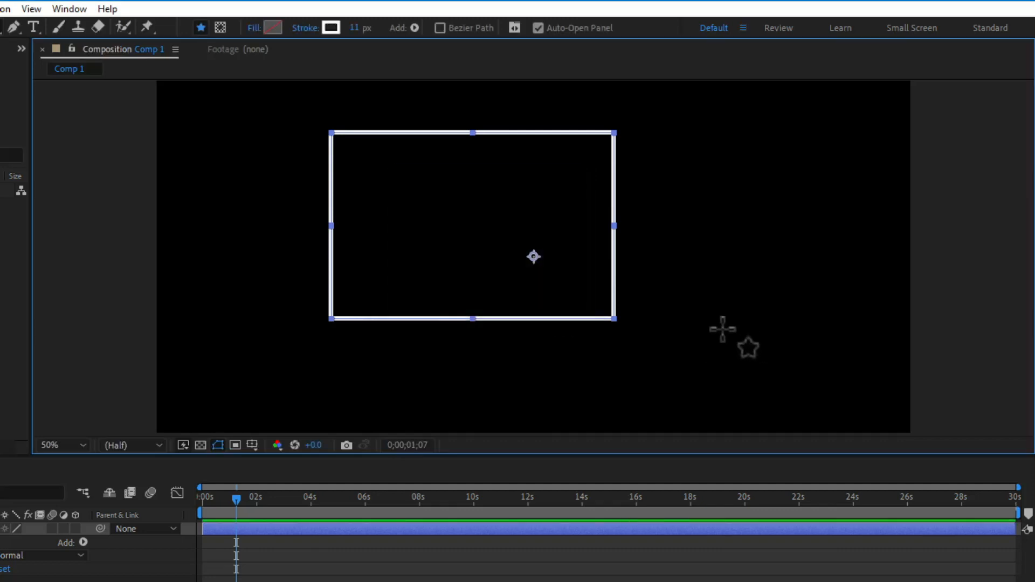
Step: Give the rectangle a solid light blue fill with the colour 8DBCE0
click(274, 29)
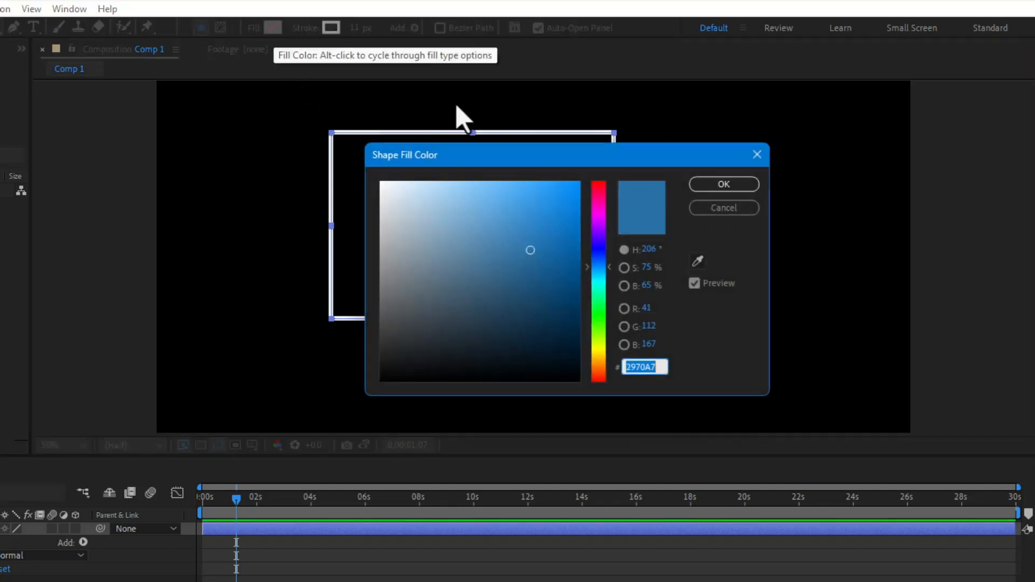
drag(531, 210, 454, 205)
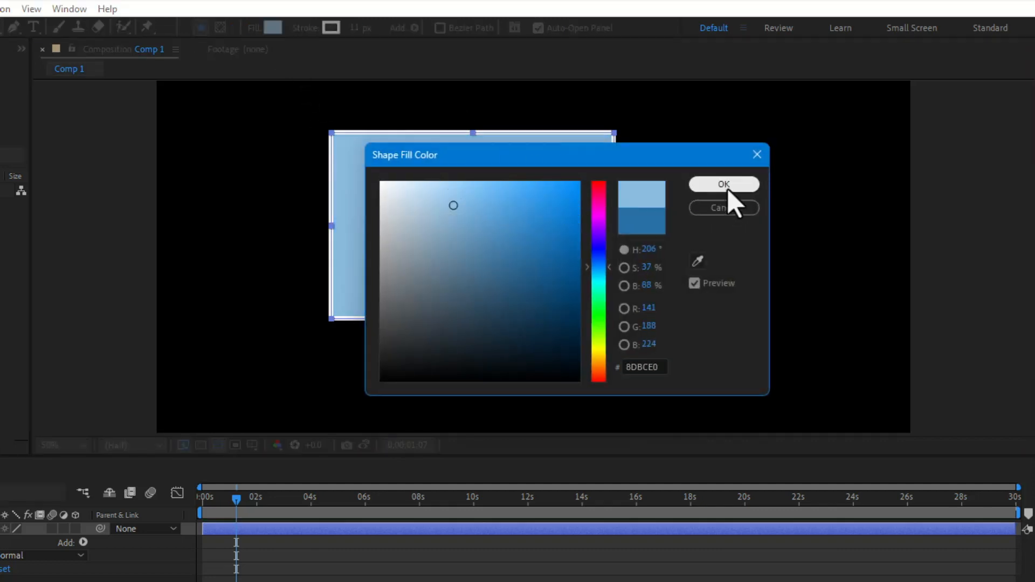
click(725, 185)
Step: Preview the linear and radial gradient fill types on the rectangle and apply Linear Gradient at 100% opacity
click(253, 29)
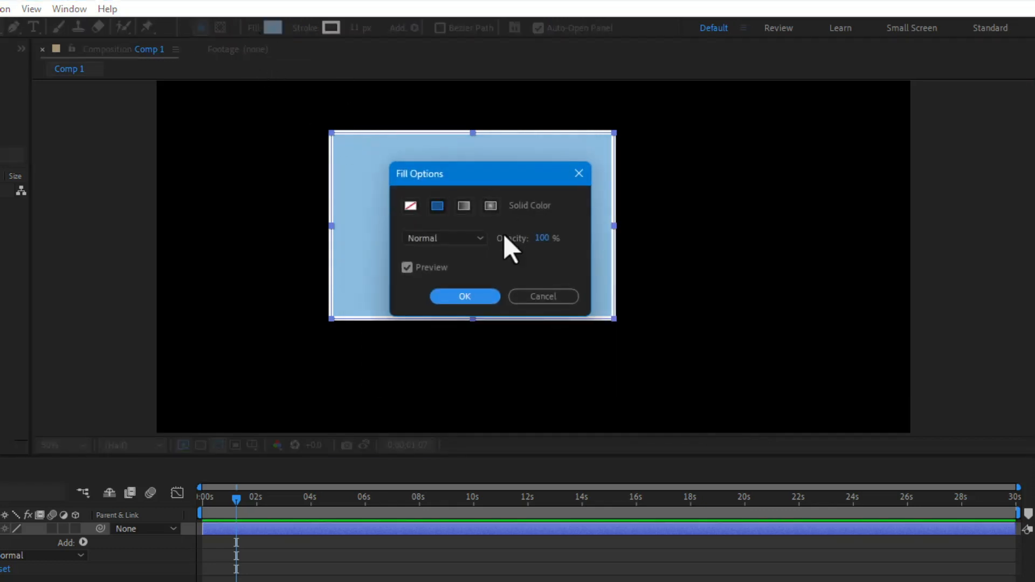
click(464, 206)
drag(506, 174, 757, 278)
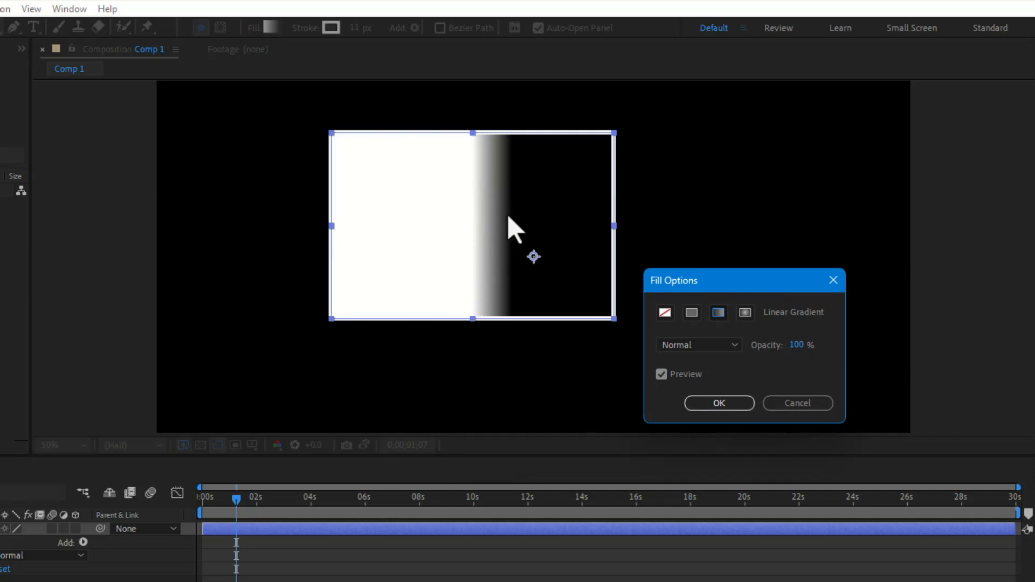
click(744, 314)
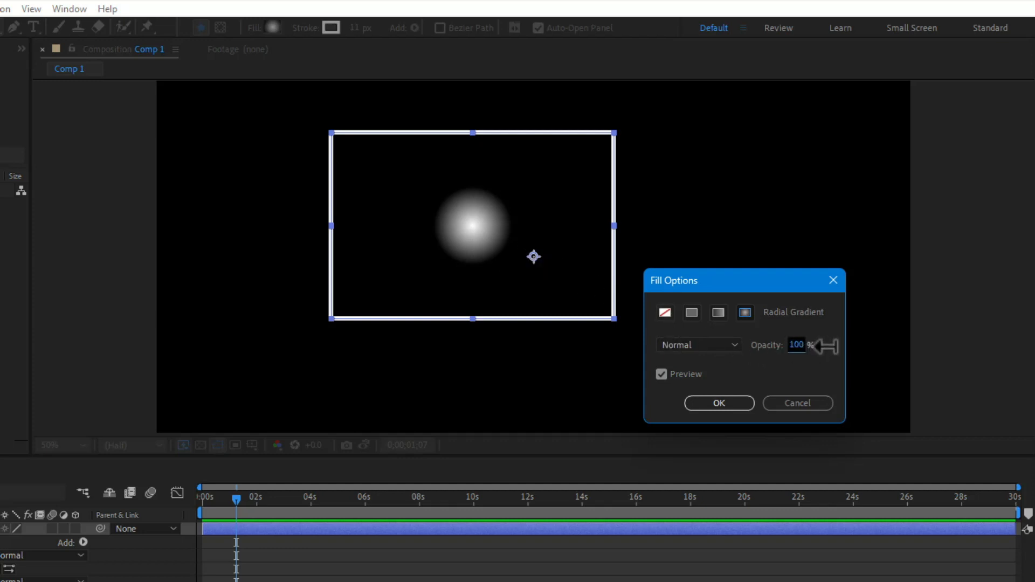
drag(812, 347, 854, 349)
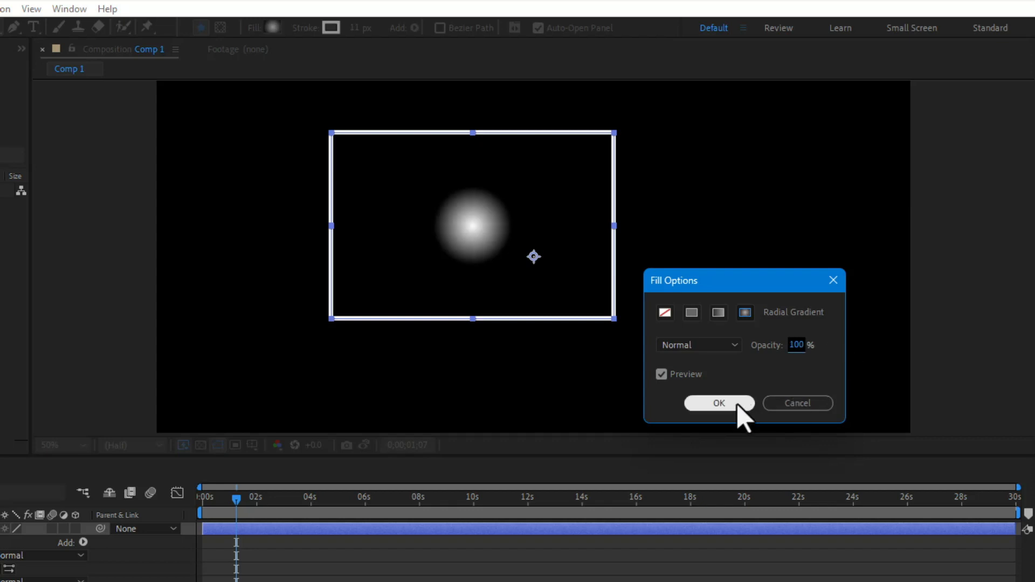
click(719, 314)
click(723, 404)
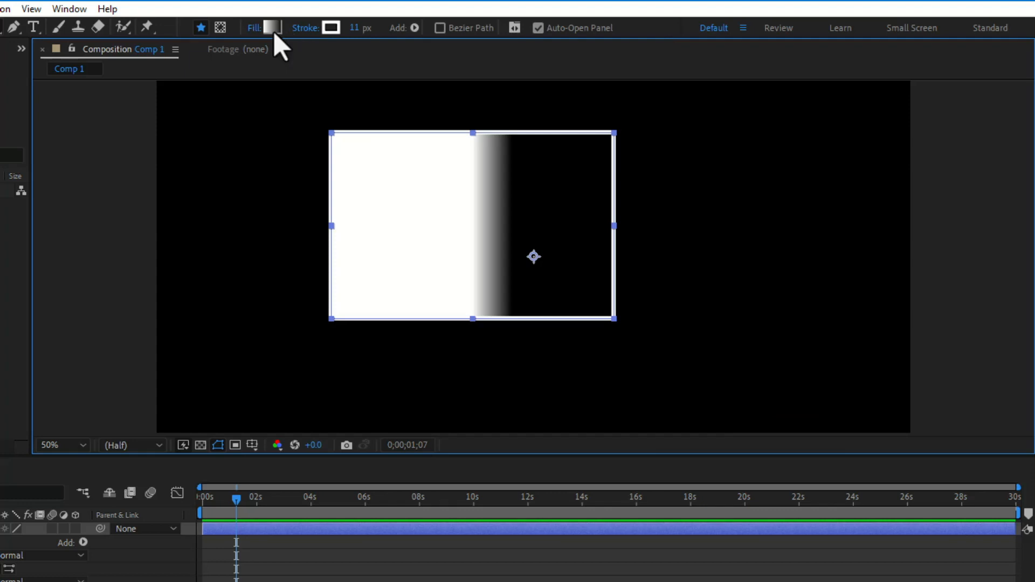
Step: Open the rectangle's fill gradient for editing and set its starting colour stop to red C92121
click(272, 29)
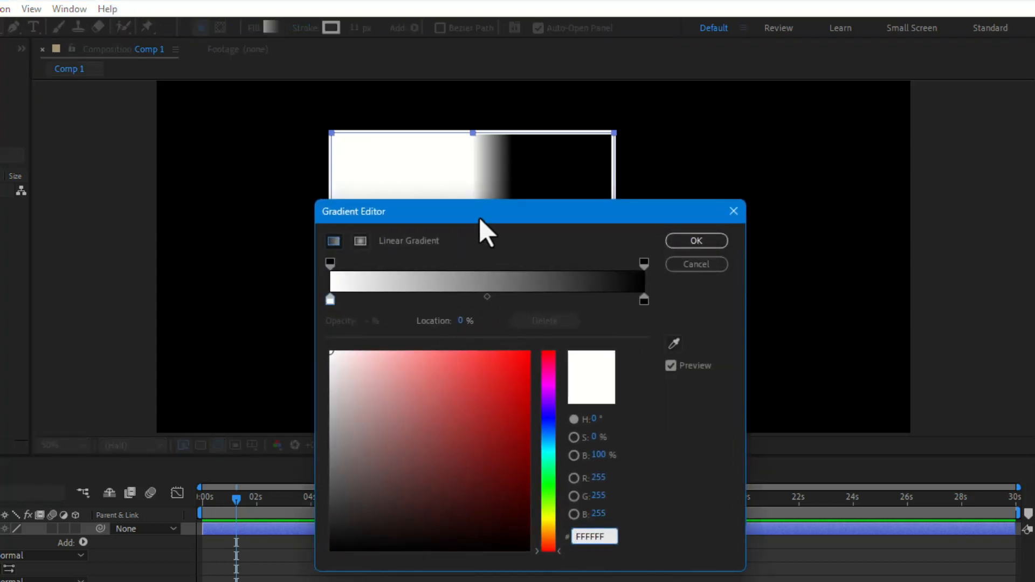
drag(485, 230, 836, 178)
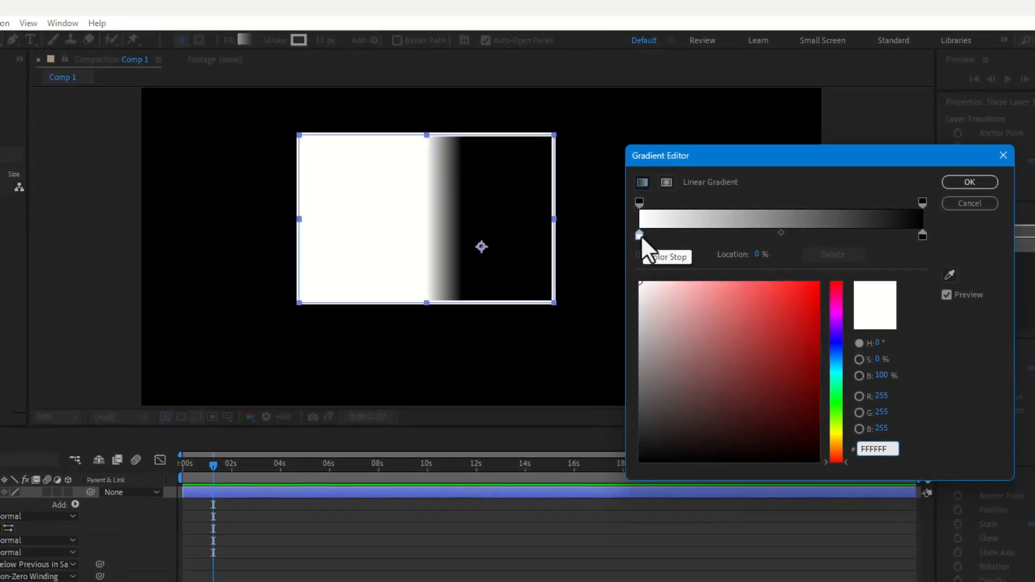
click(639, 234)
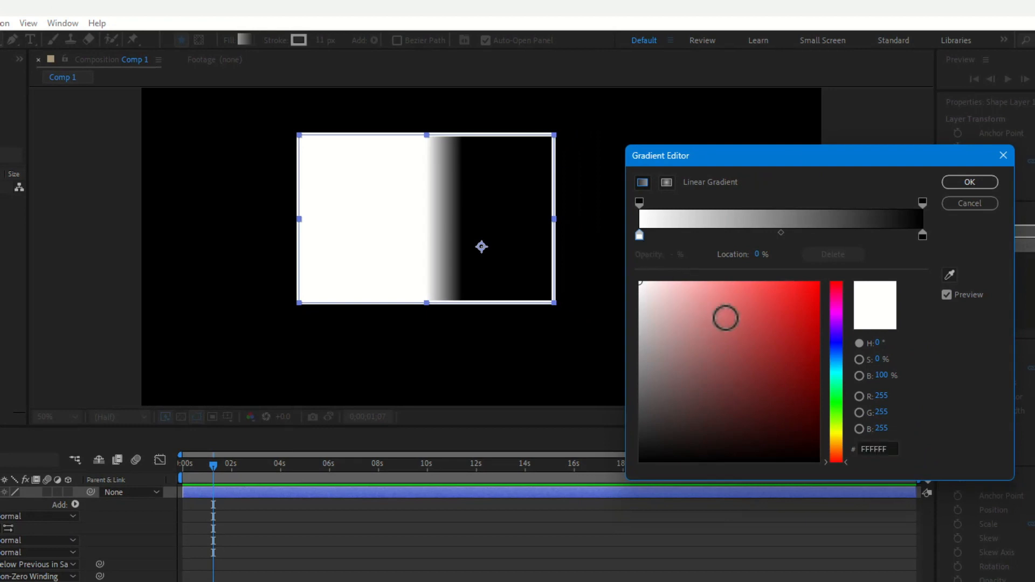
click(753, 355)
mouse_move(767, 329)
mouse_down()
mouse_move(802, 334)
mouse_move(789, 319)
mouse_up()
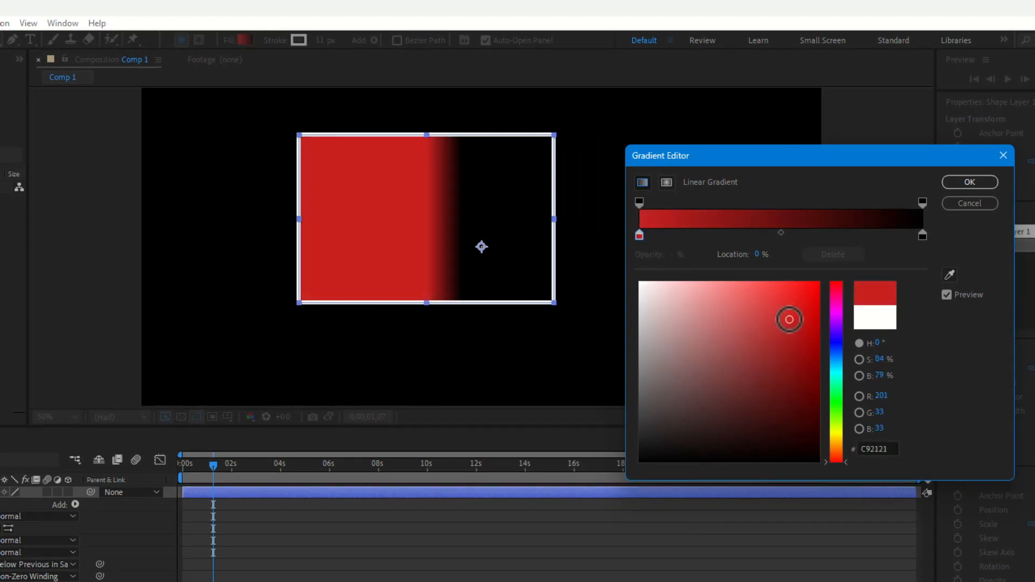
Step: Set the gradient's end colour stop at 100% to blue 2742CB
click(922, 235)
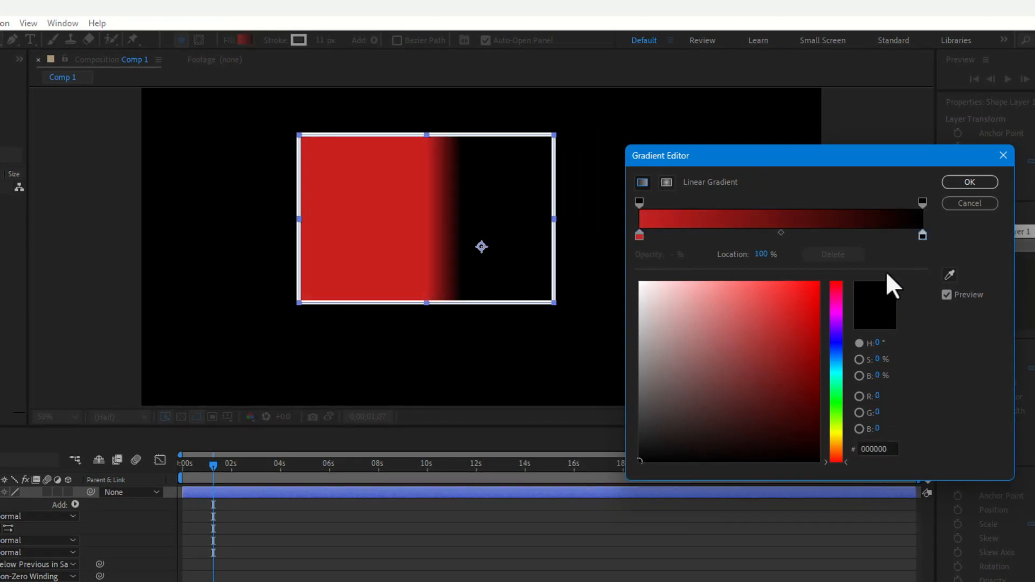
click(835, 346)
click(784, 318)
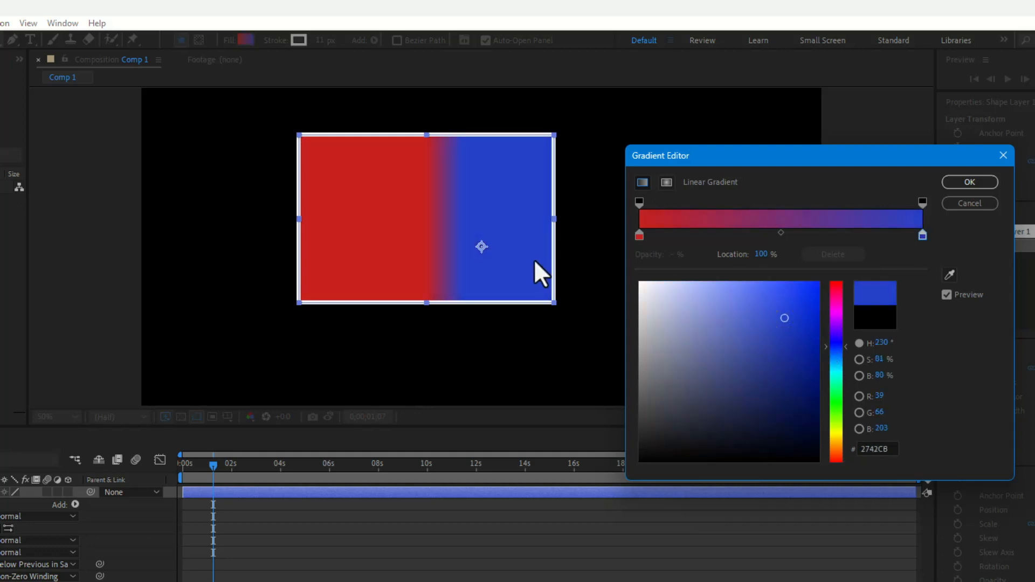
Step: Add two colour stops to the gradient: black at 23% and dark red AD0E0E at 78.8%
click(704, 235)
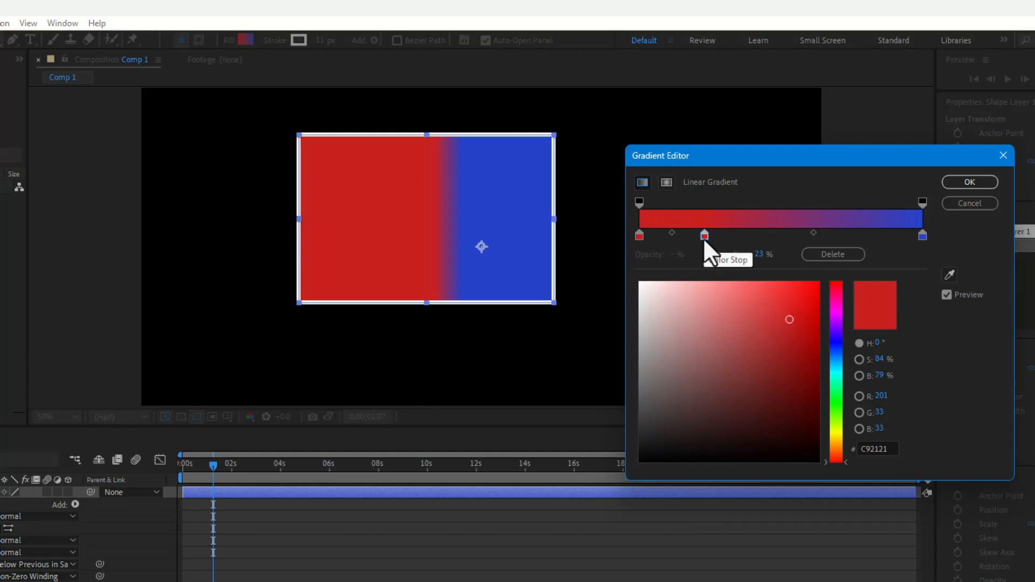
mouse_move(791, 330)
mouse_down()
mouse_move(746, 349)
mouse_move(760, 355)
mouse_move(694, 469)
mouse_up()
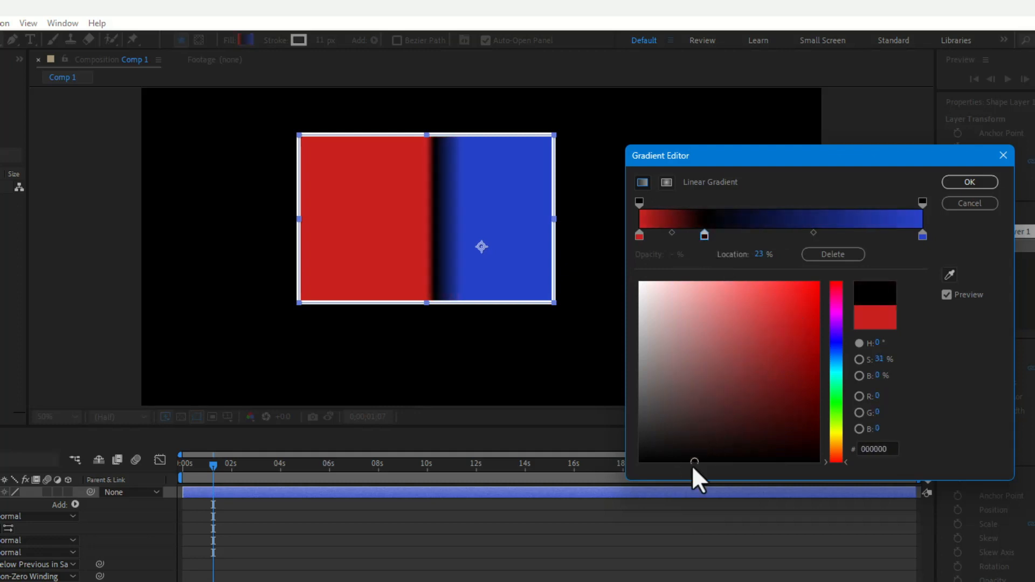
click(861, 235)
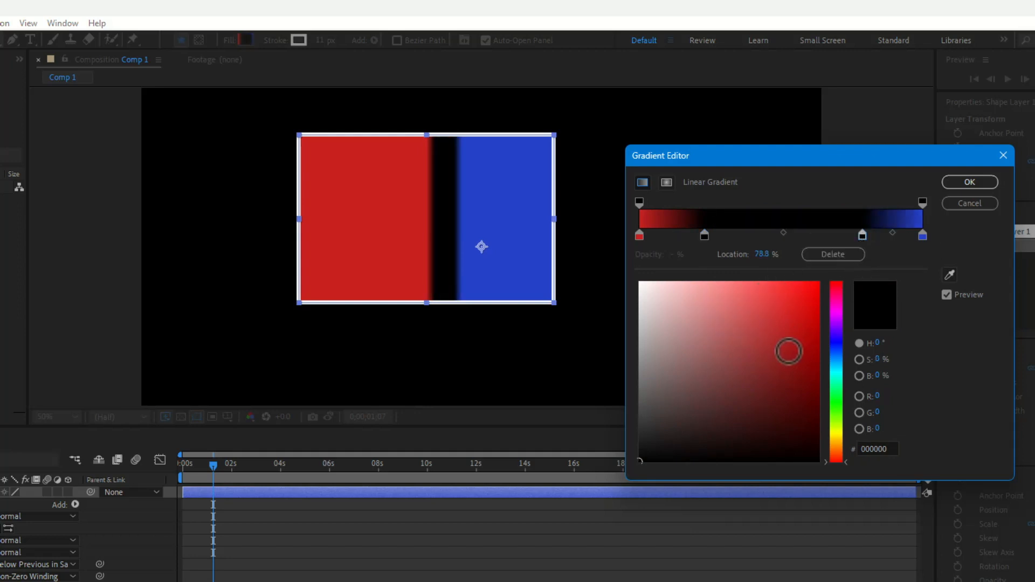
click(762, 334)
click(804, 339)
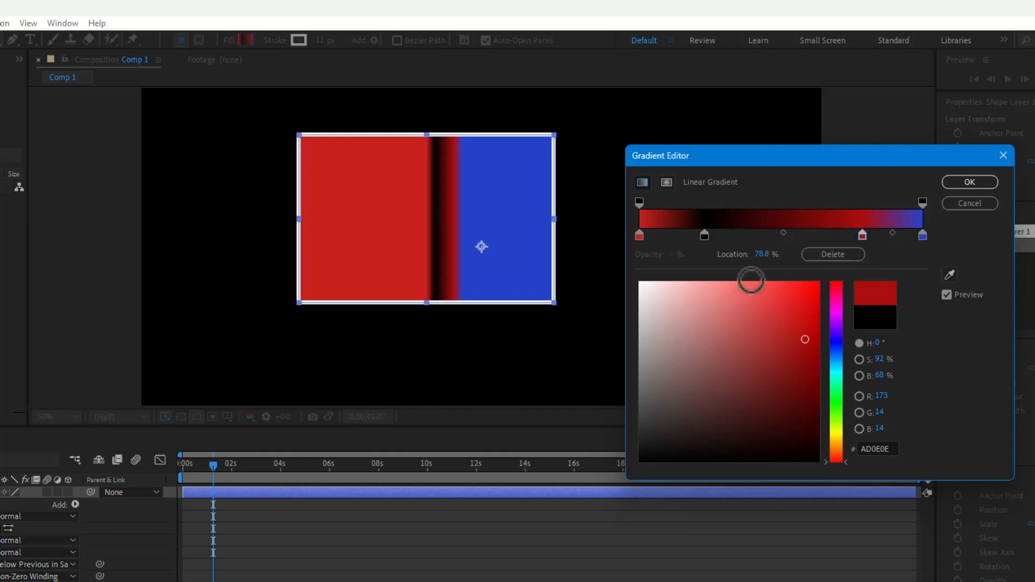
Step: Toggle the gradient to radial and back to linear, and shift the midpoint between the black and dark red stops toward black
click(666, 182)
click(641, 182)
click(782, 233)
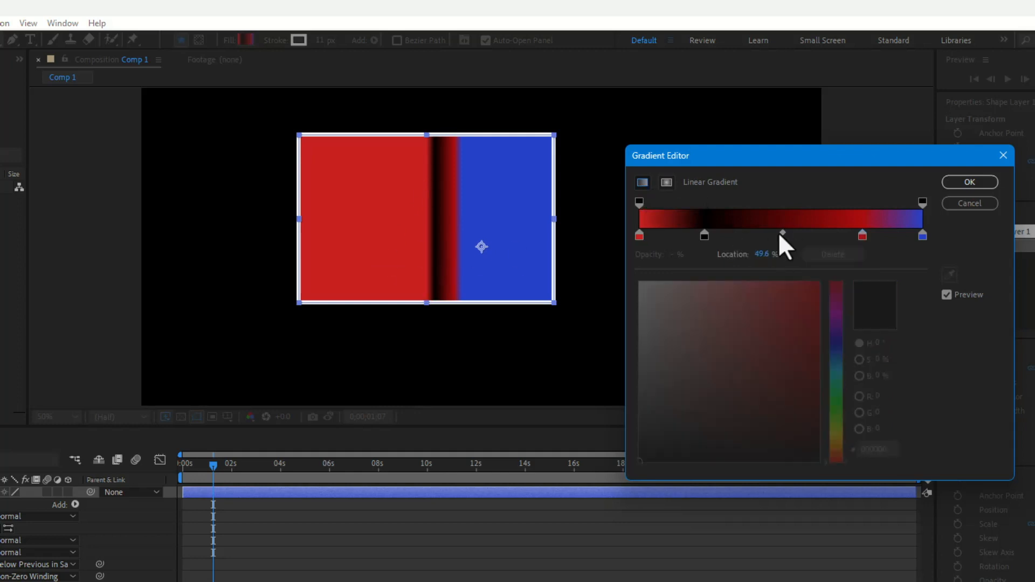
mouse_move(769, 232)
mouse_down()
mouse_move(823, 232)
mouse_move(780, 232)
mouse_move(773, 254)
mouse_move(744, 254)
mouse_move(787, 254)
mouse_move(761, 233)
mouse_up()
Step: Move the midpoint between the dark red and blue colour stops to 65.3%
click(923, 235)
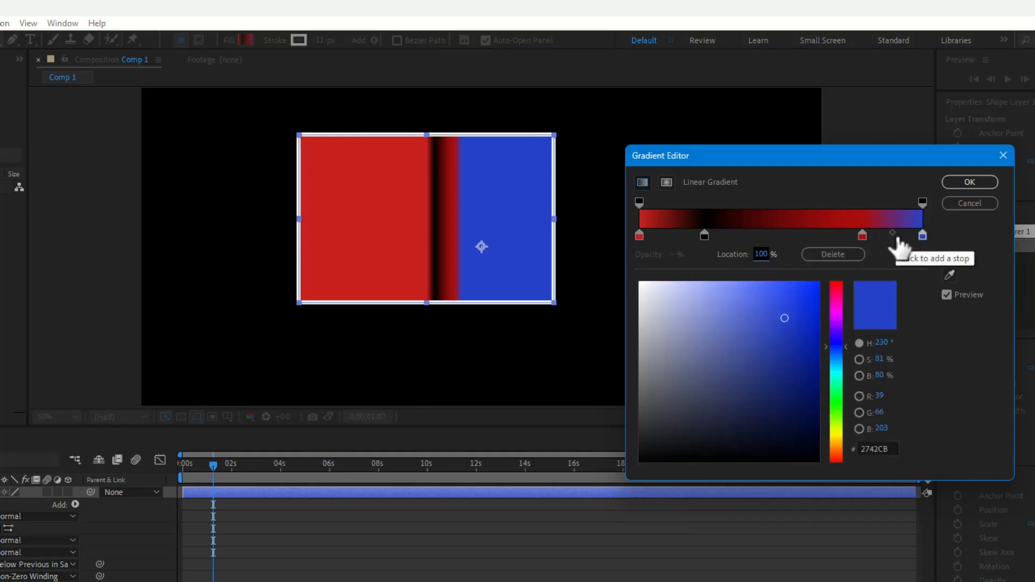
click(895, 232)
drag(894, 232, 901, 233)
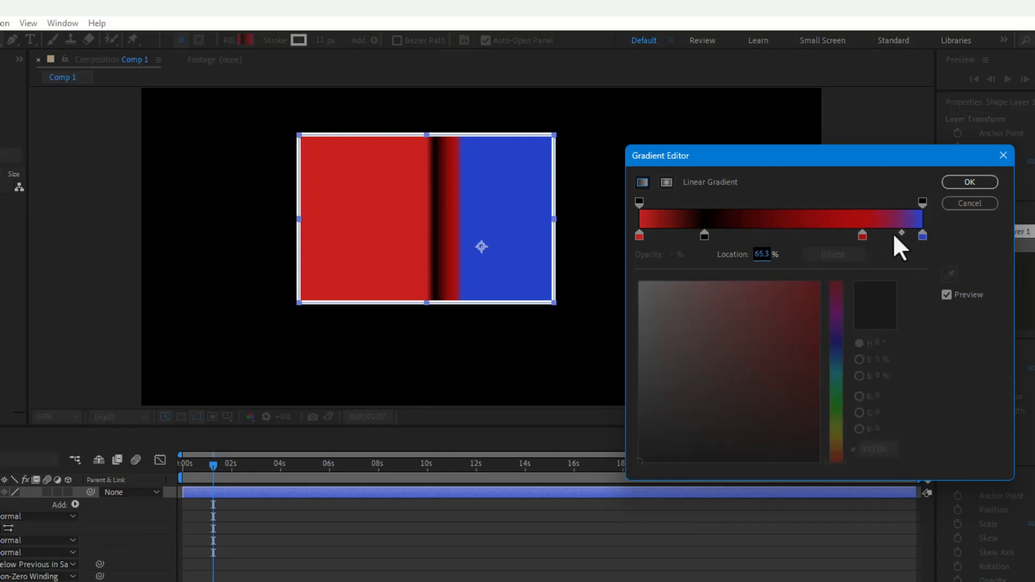
Step: Shift the midpoint between the starting red stop and the black stop toward the black stop
click(640, 237)
mouse_move(672, 231)
mouse_down()
mouse_move(656, 233)
mouse_move(673, 233)
mouse_up()
click(761, 254)
text(49)
key(Return)
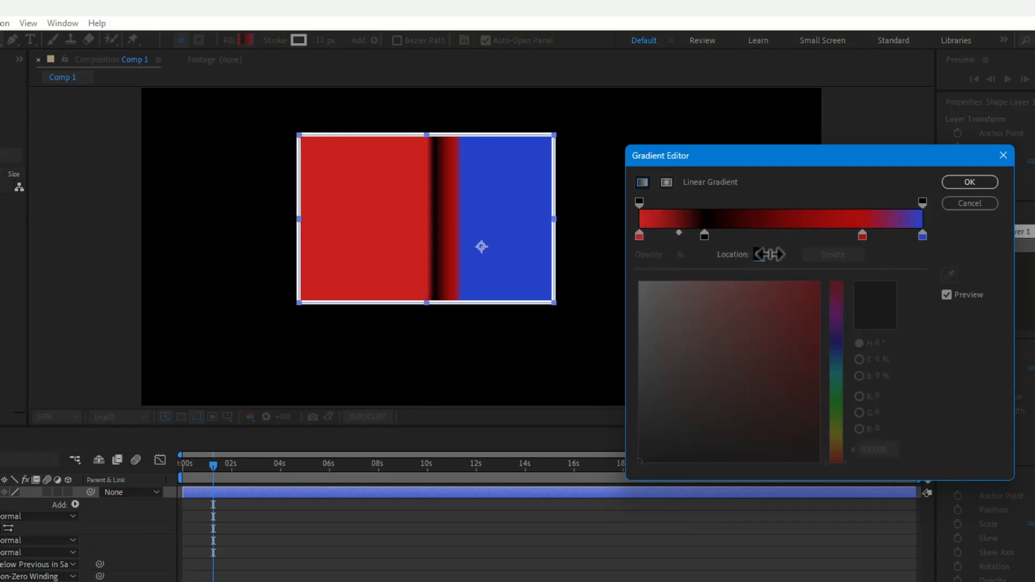
Step: Lower the opacity of the gradient's starting opacity stop to 0%
click(639, 202)
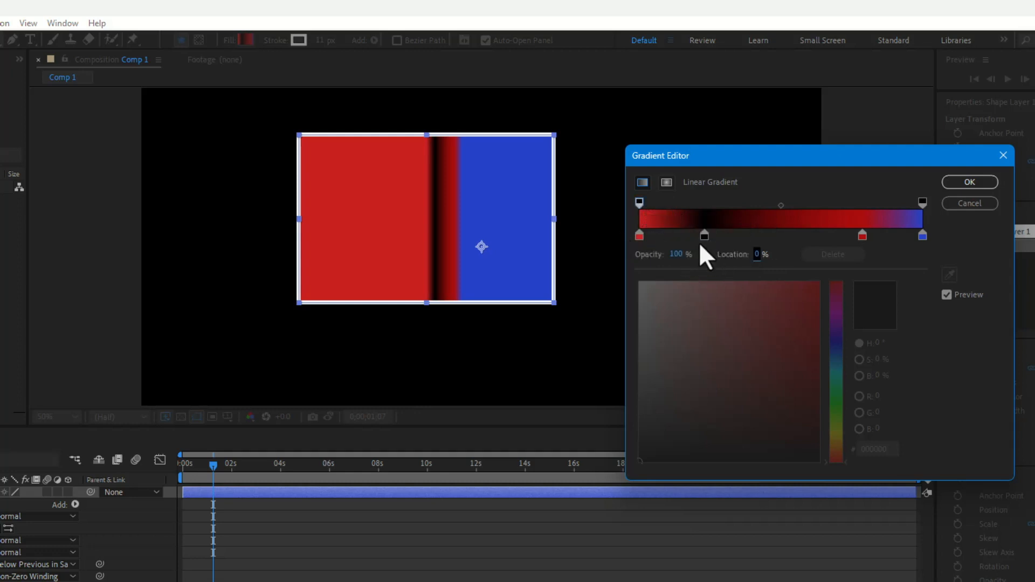
click(677, 254)
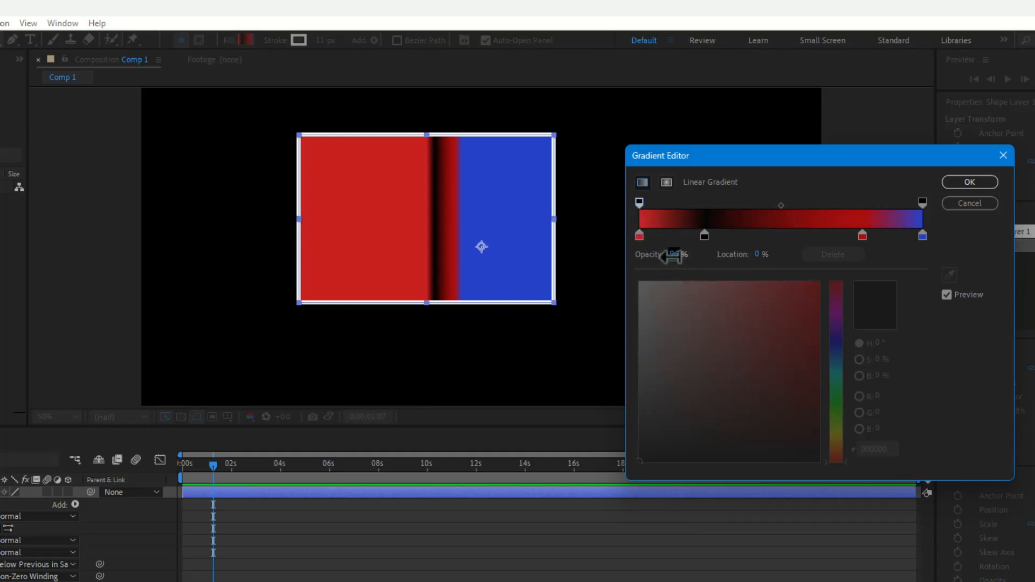
drag(674, 255, 587, 260)
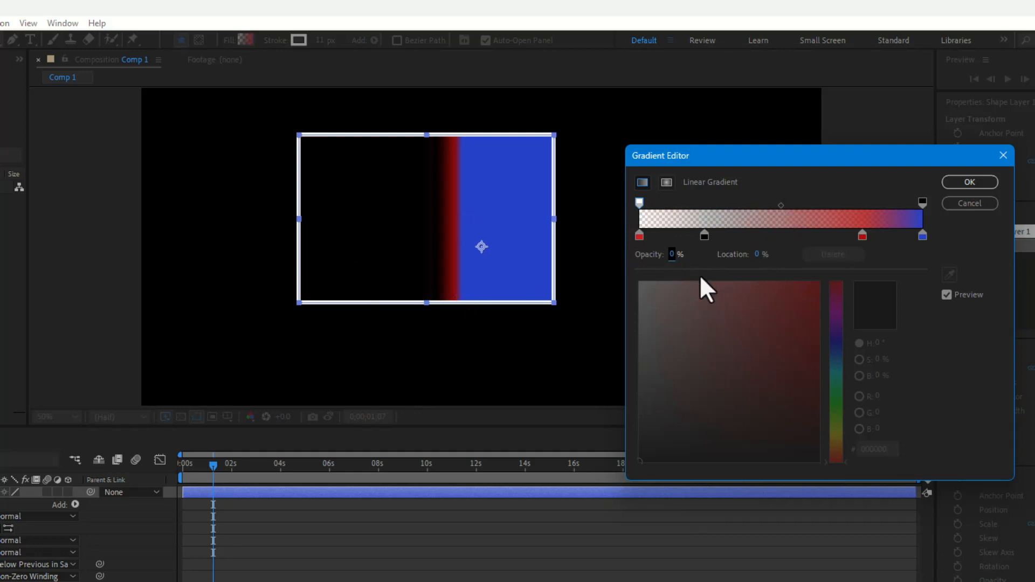
Step: Raise the gradient's starting opacity stop to 100% and lower the ending opacity stop to 76%
drag(671, 255, 839, 259)
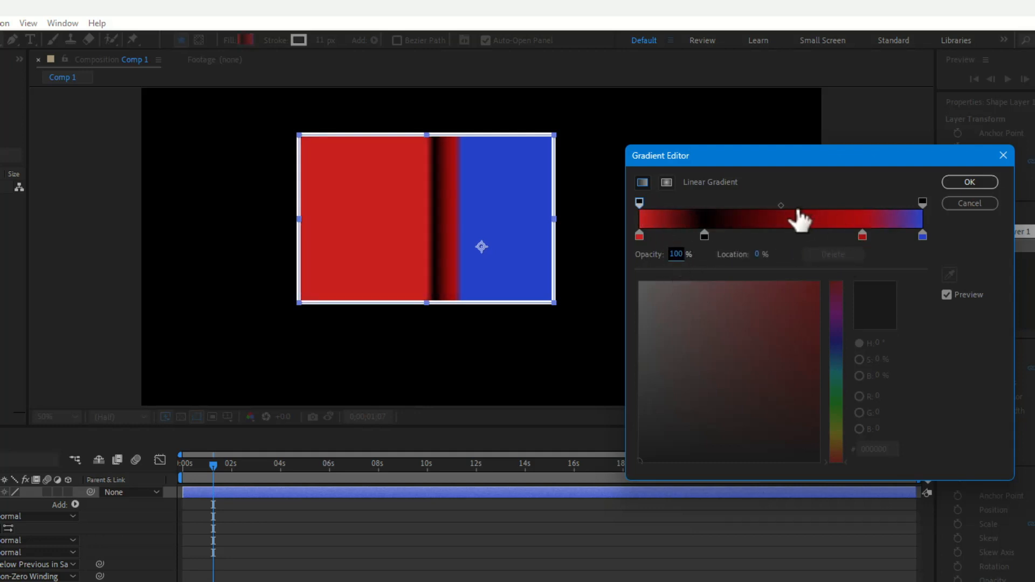
click(923, 202)
drag(705, 254, 689, 254)
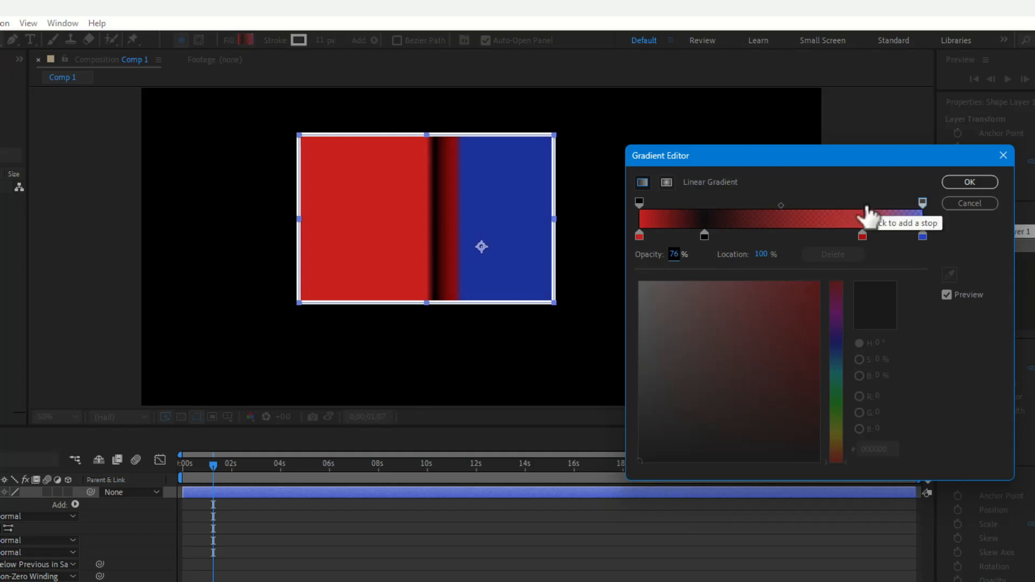
Step: Add three intermediate opacity stops, two of them at about 46.5% and 66.5%, and shift the midpoint between those two to about 57.6%
drag(864, 204, 826, 207)
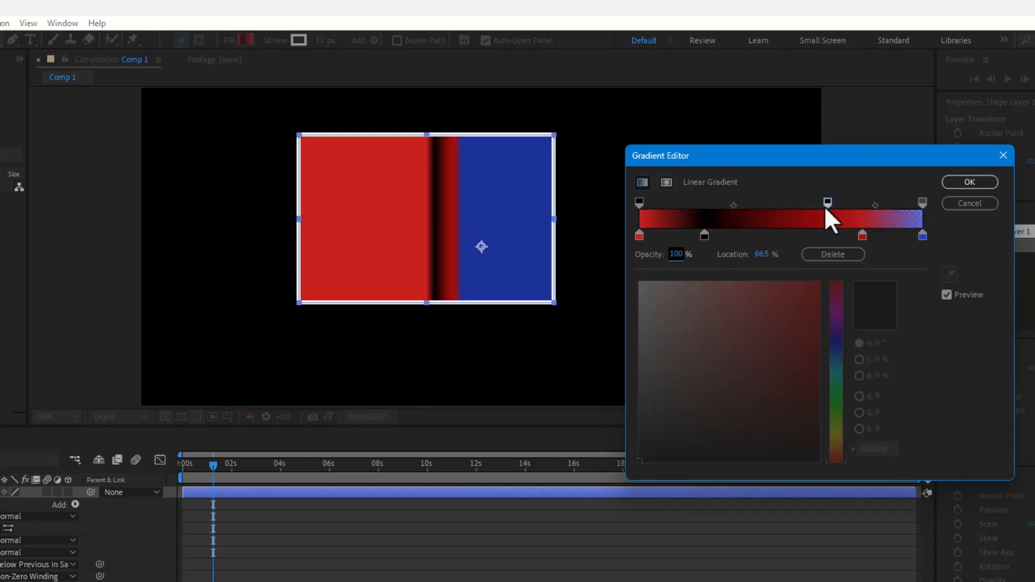
click(682, 204)
drag(682, 205, 703, 205)
click(796, 203)
drag(796, 202, 770, 201)
drag(798, 205, 802, 207)
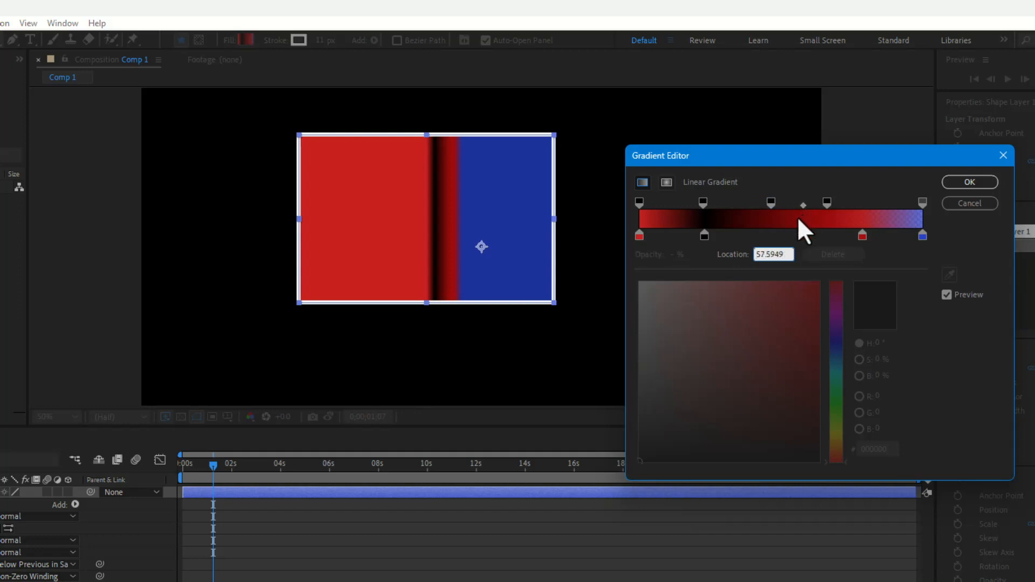
Step: Delete the three intermediate opacity stops, keeping only the starting and ending ones
click(769, 203)
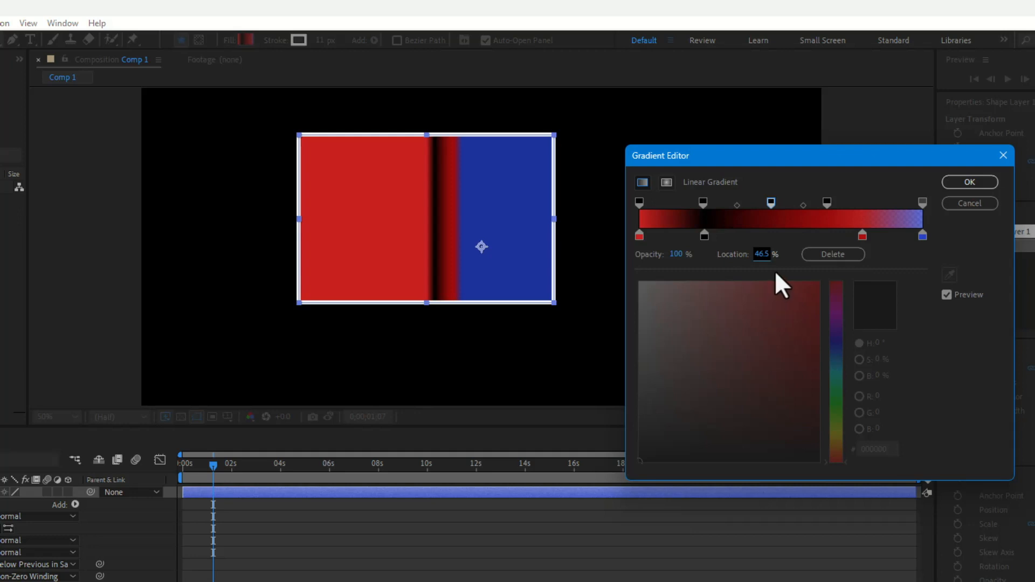
click(840, 251)
click(829, 203)
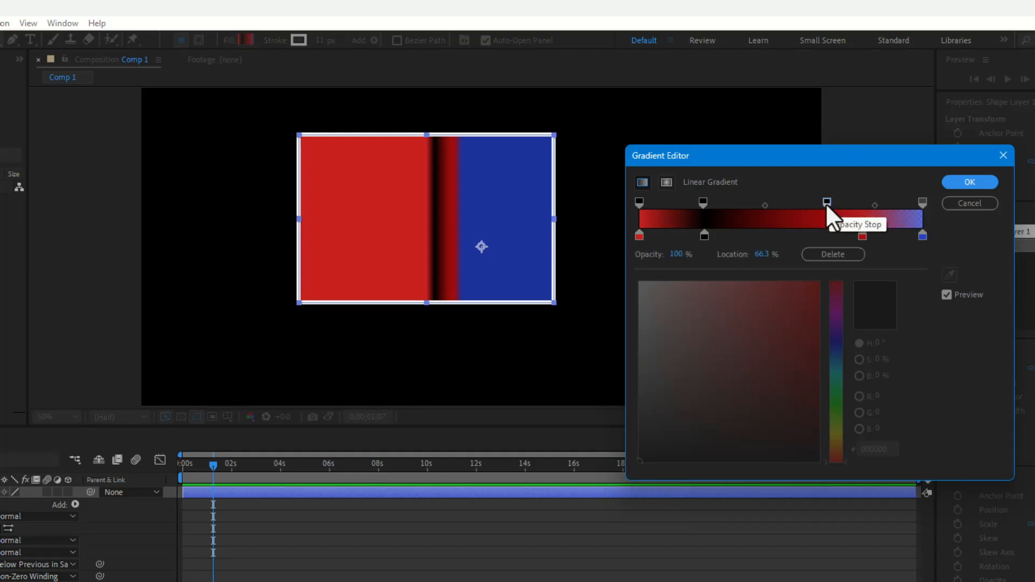
click(829, 254)
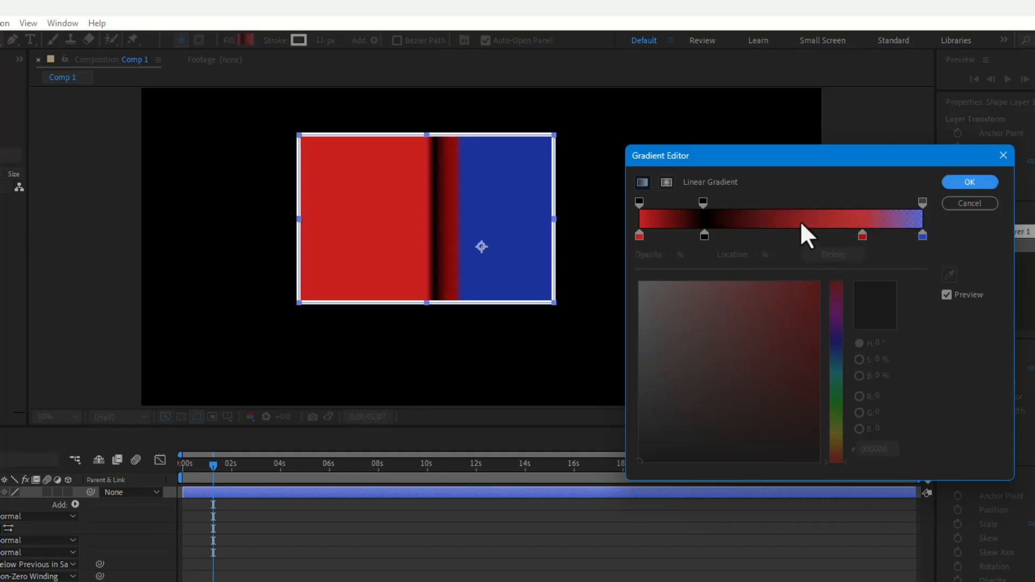
click(703, 203)
click(846, 258)
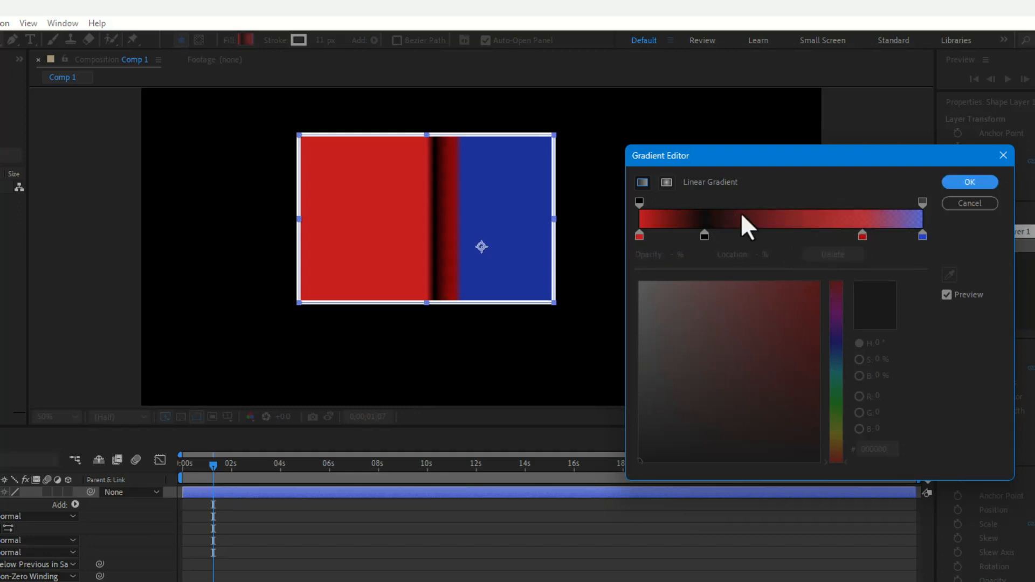
Step: Delete the black and dark red colour stops and apply the two-colour red-to-blue gradient
click(704, 235)
click(842, 257)
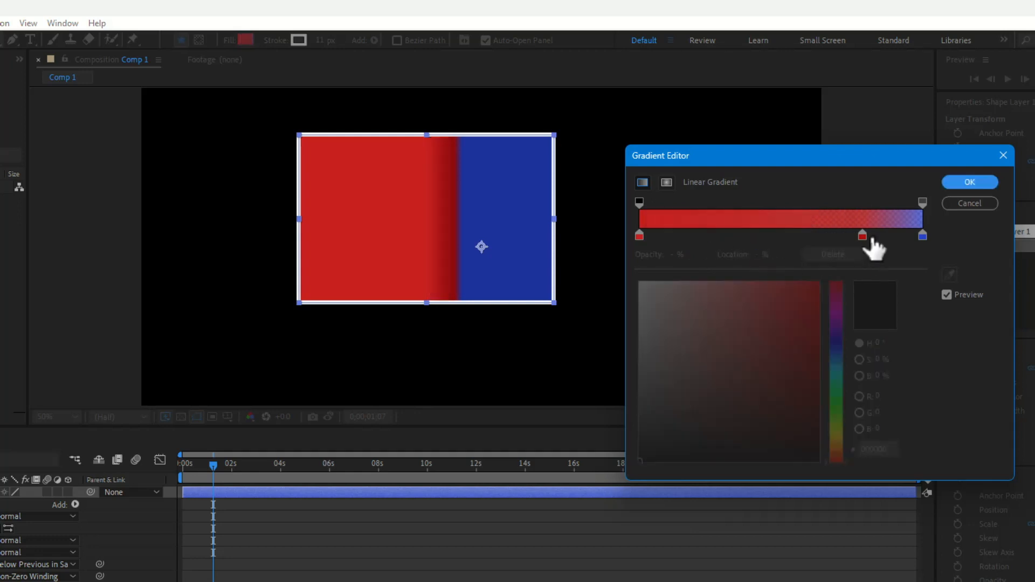
click(862, 235)
click(849, 254)
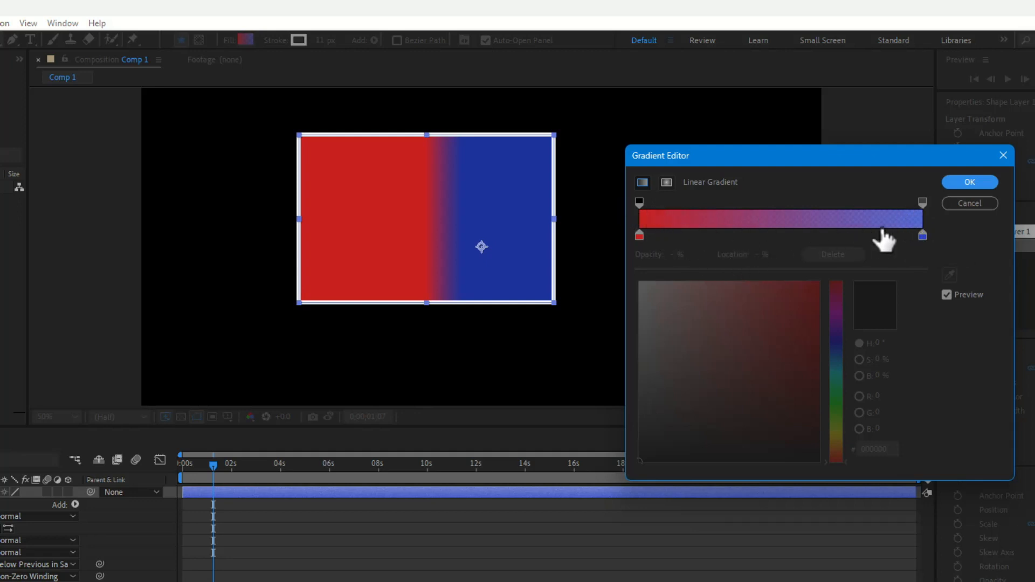
click(960, 182)
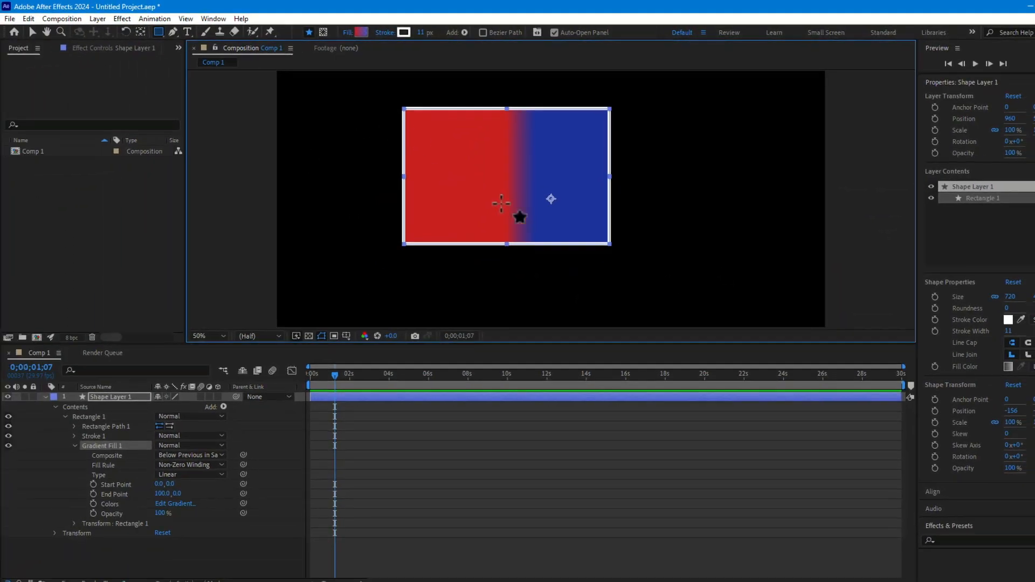
Step: Reposition the gradient on the canvas with its start point at about (-246, -176) and its end point at about (1028, 194)
click(32, 31)
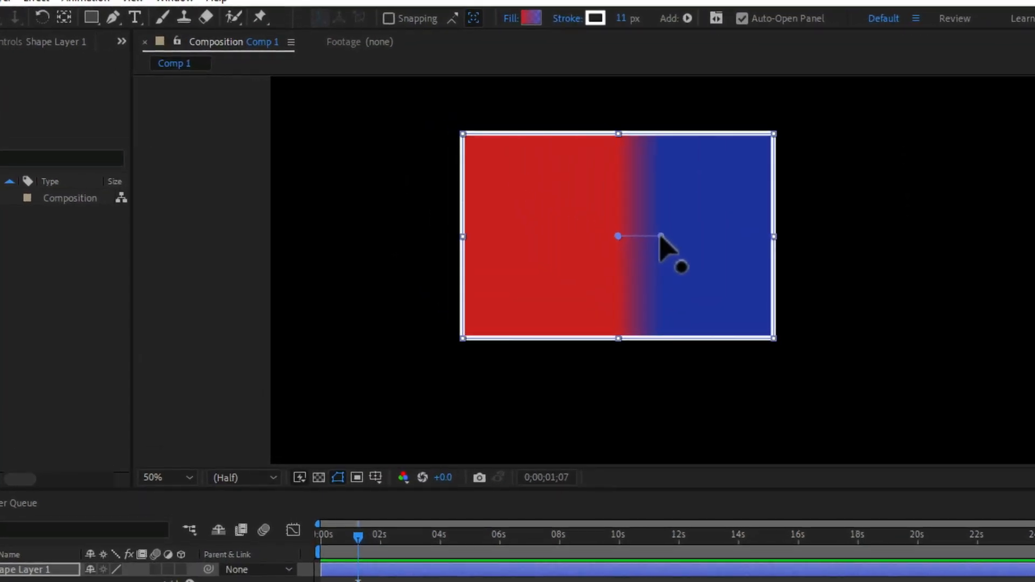
drag(660, 236, 874, 241)
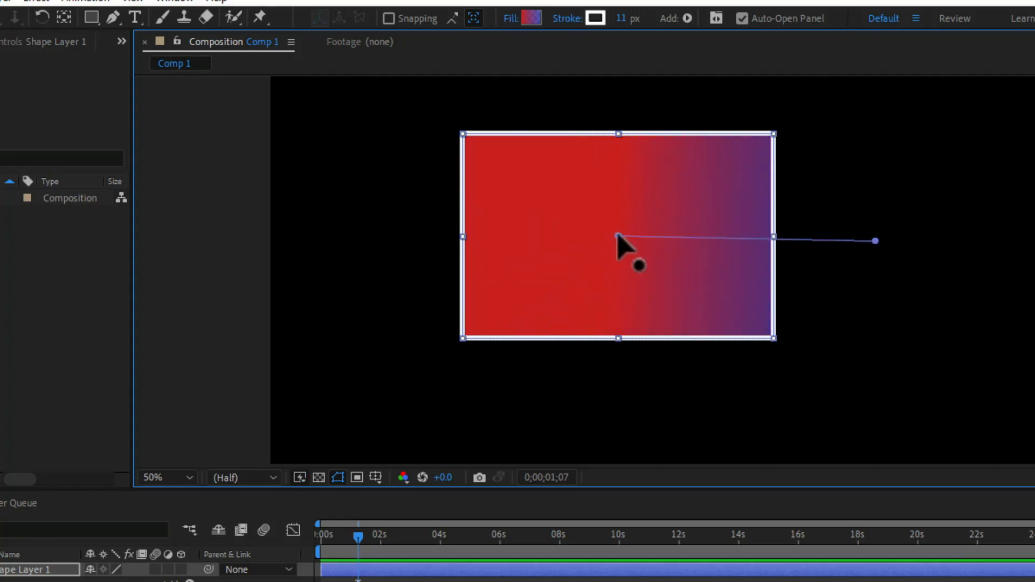
drag(618, 236, 386, 245)
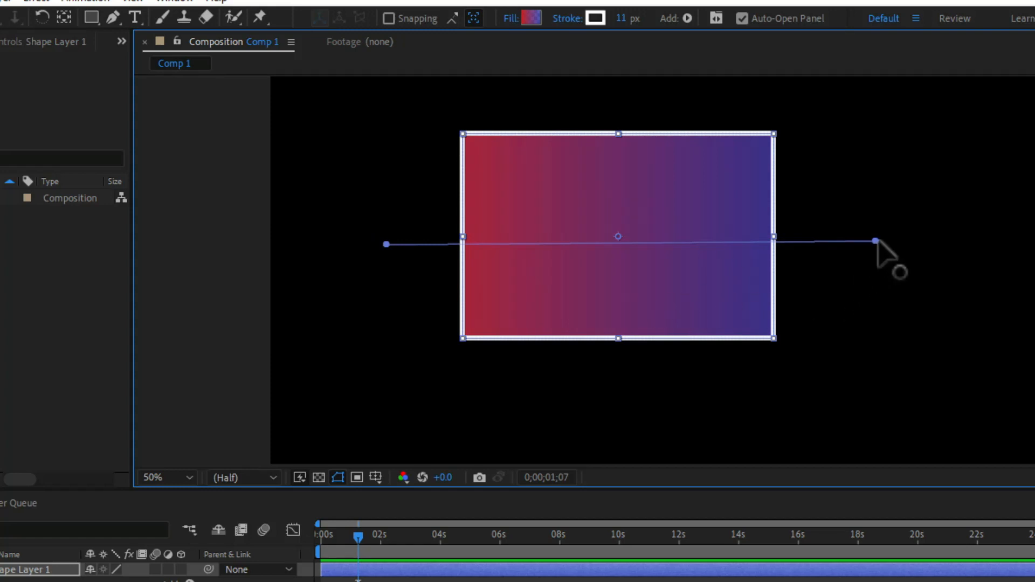
drag(875, 241, 1034, 317)
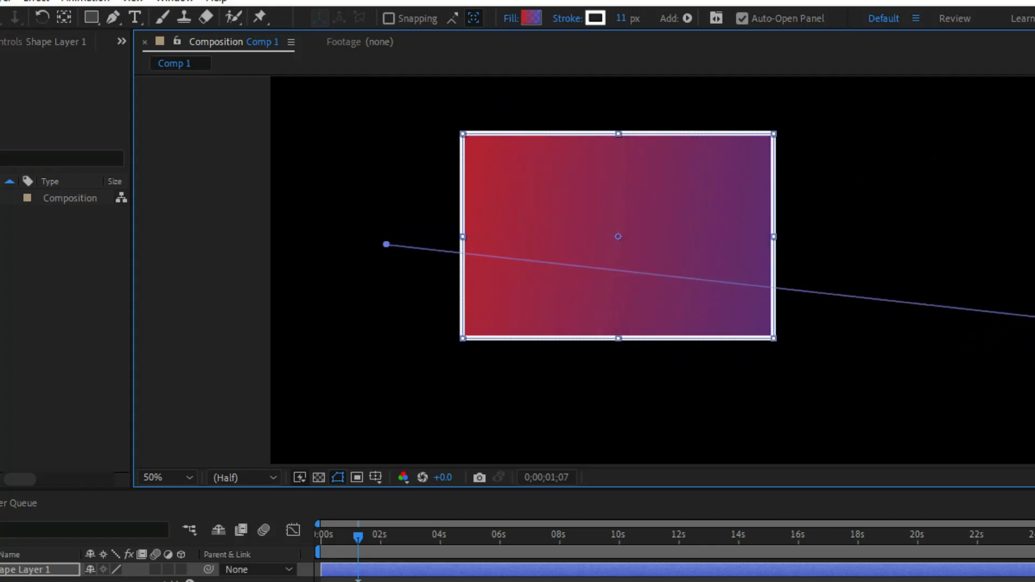
drag(385, 244, 510, 159)
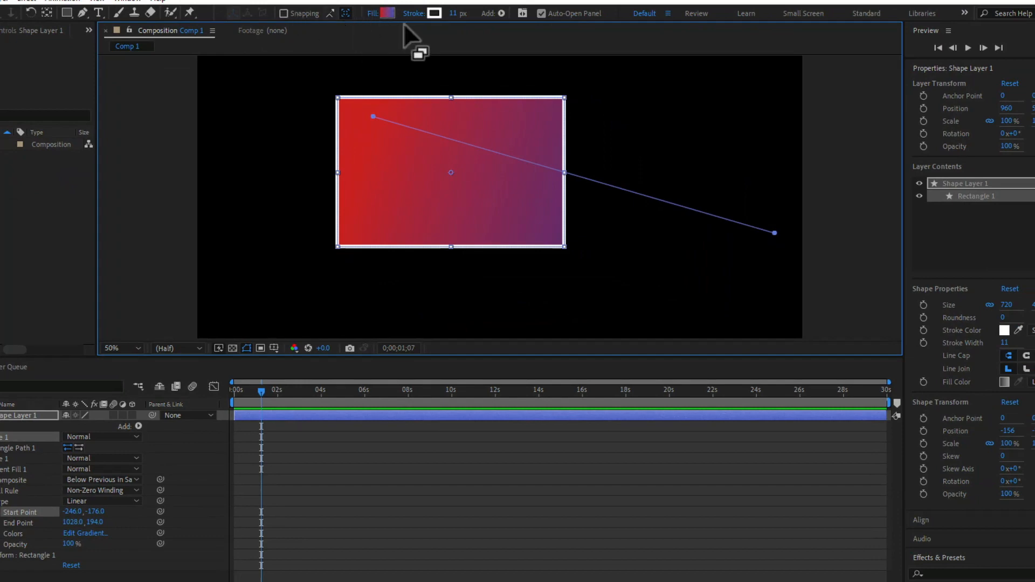
Step: Add a green 21C960 colour stop to the fill gradient at 50.7% and apply it
click(387, 13)
click(718, 186)
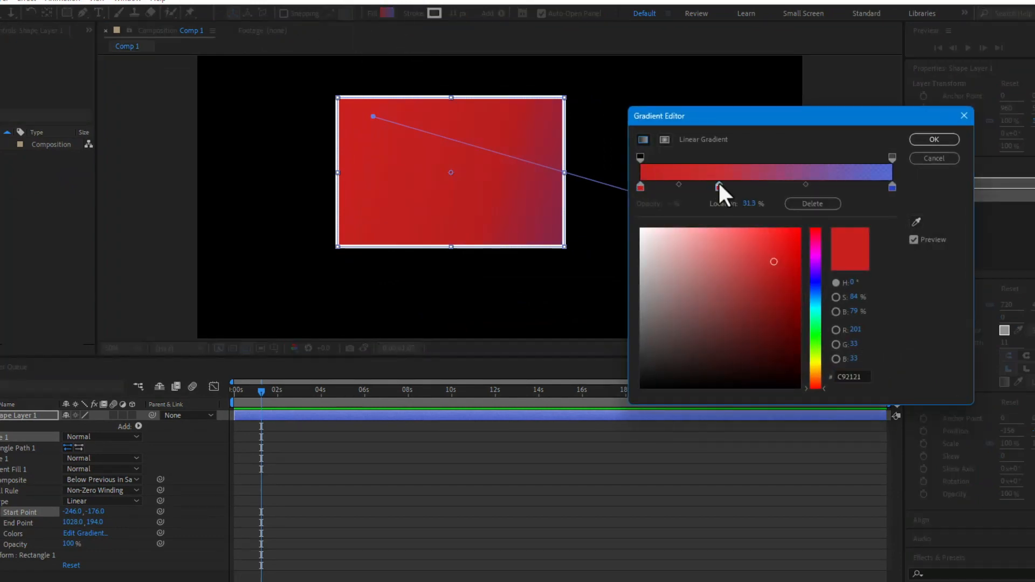
click(819, 324)
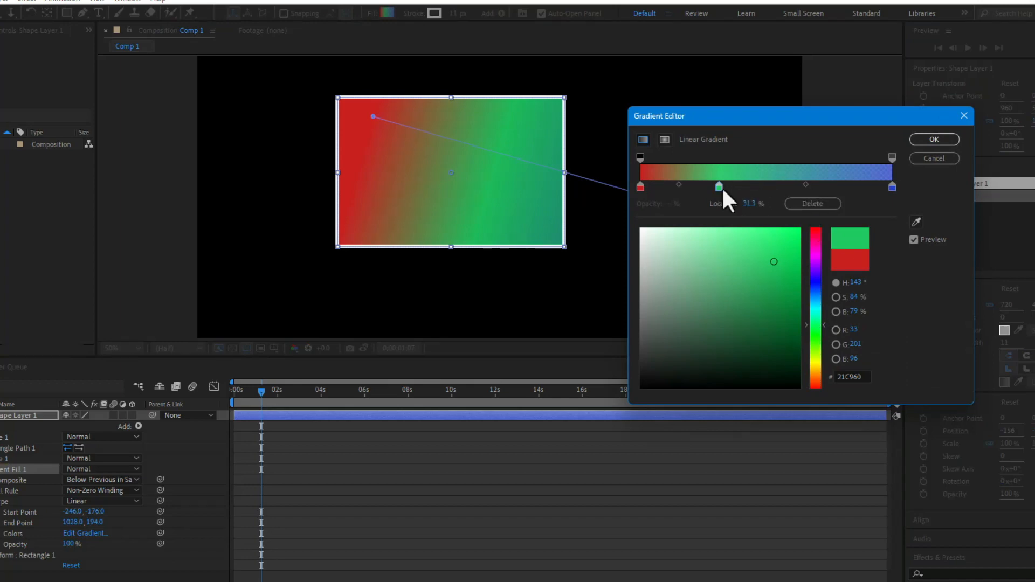
drag(717, 187, 768, 198)
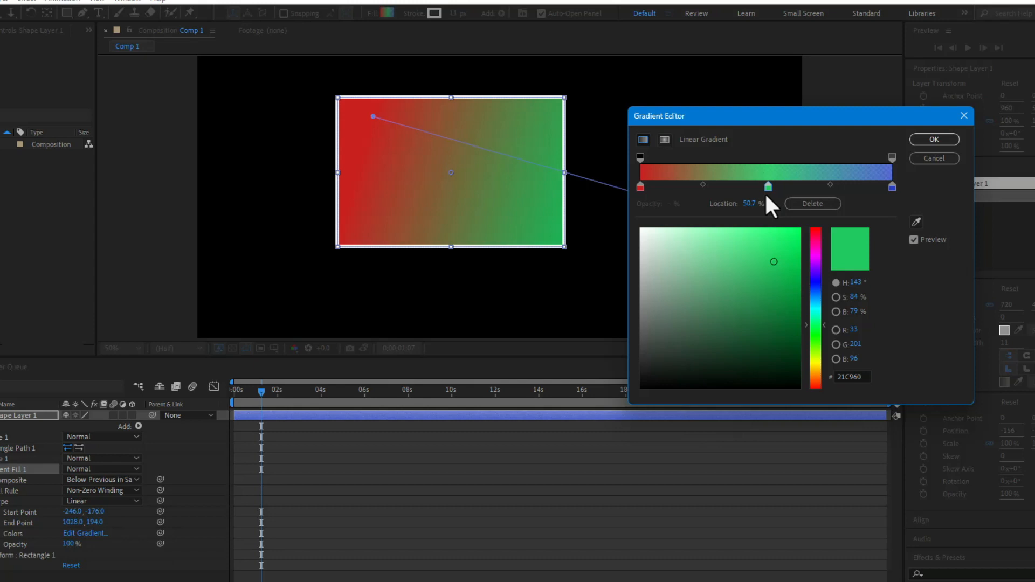
click(930, 141)
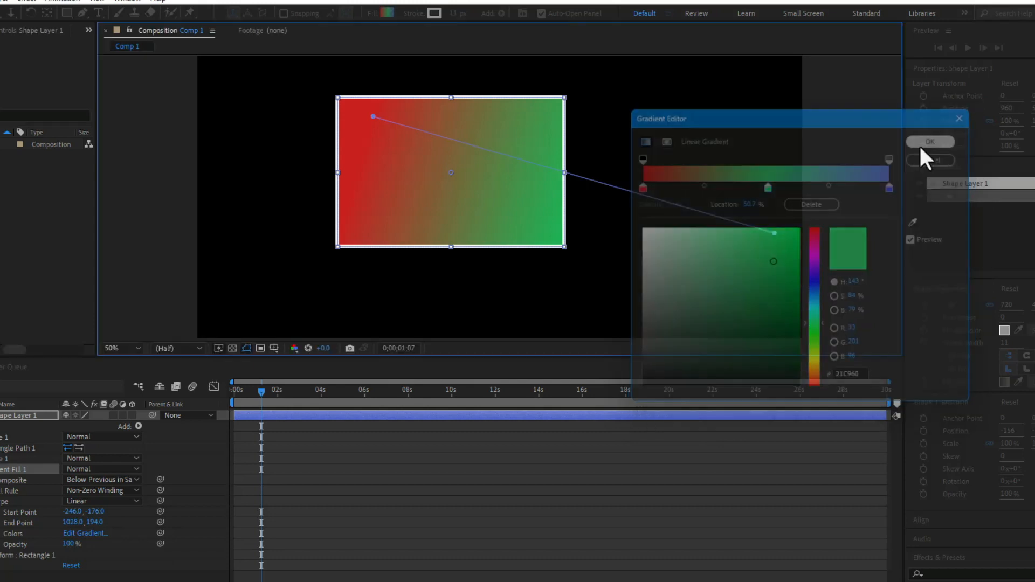
Step: Move the rectangle toward the composition's centre and place the gradient's end point inside it at about (224, 122)
drag(760, 259, 486, 248)
drag(435, 198, 502, 191)
drag(555, 241, 573, 225)
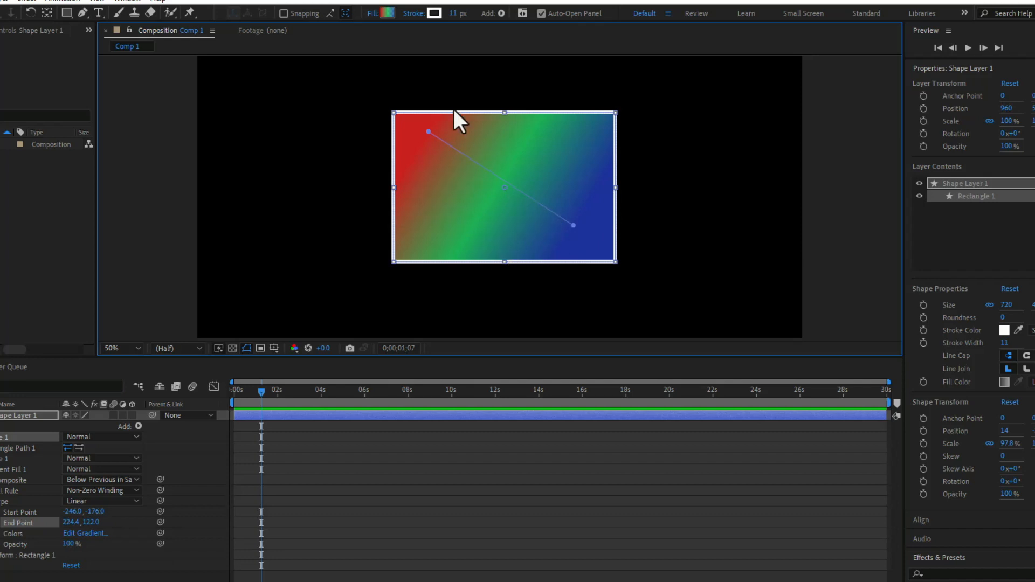
Step: Try the no-stroke, linear gradient and radial gradient stroke types, and return the stroke to Solid Color
click(412, 13)
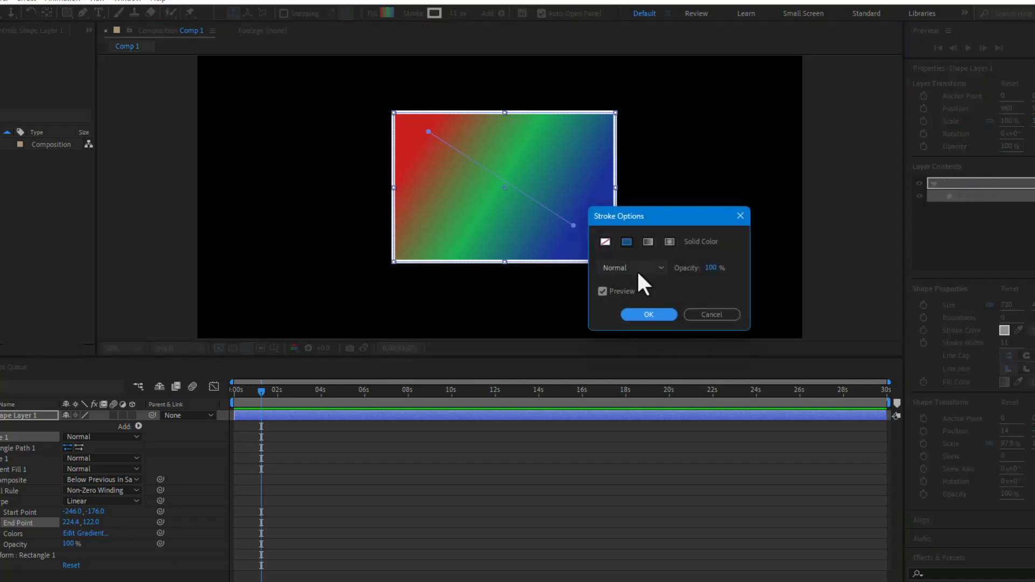
click(602, 243)
click(626, 242)
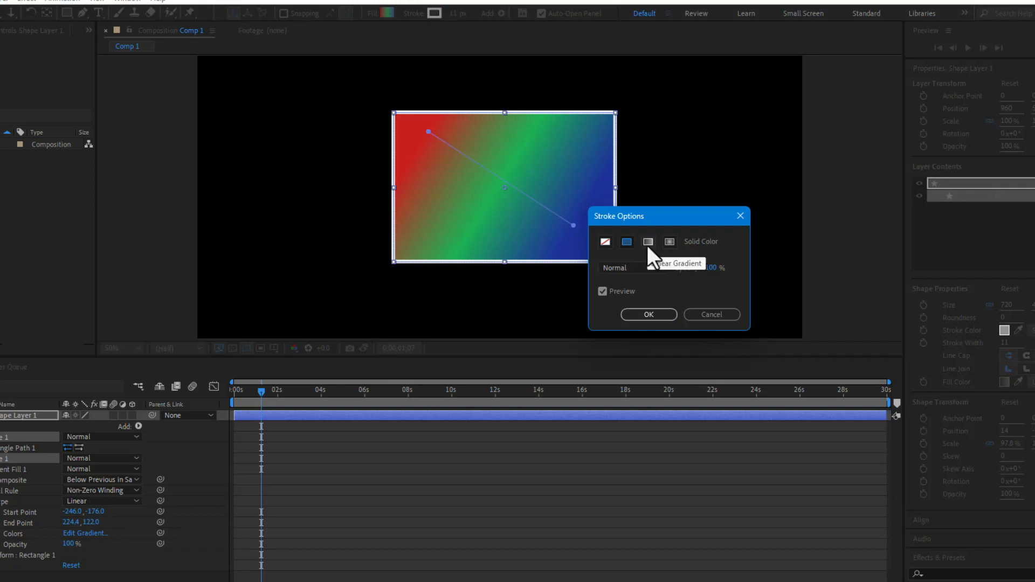
click(647, 243)
click(669, 242)
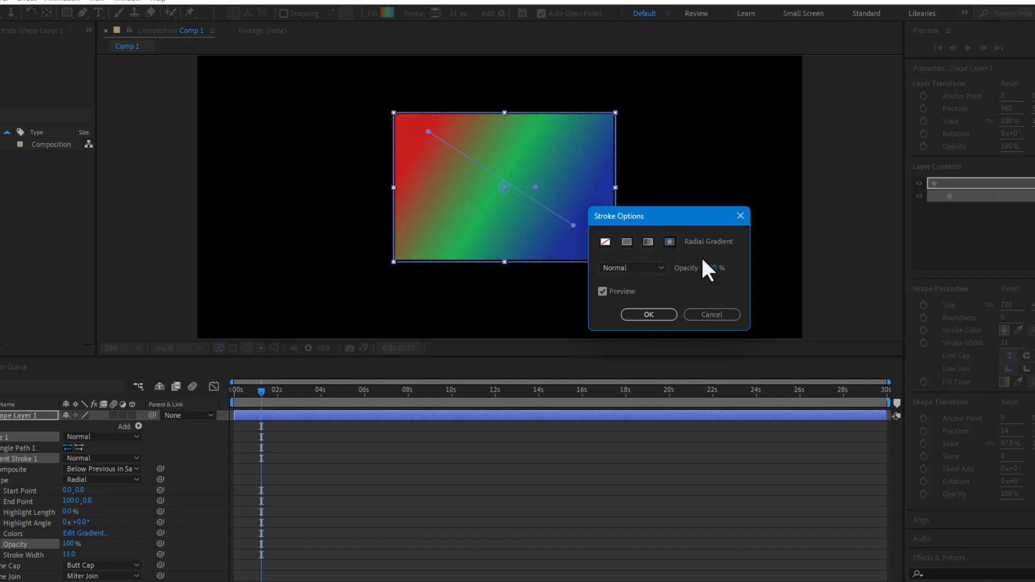
click(625, 241)
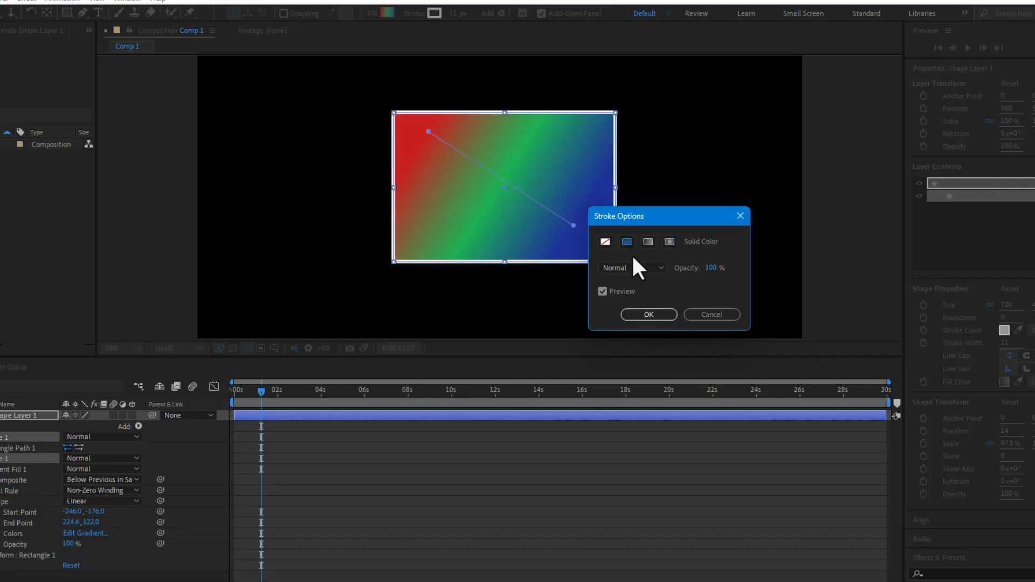
click(648, 315)
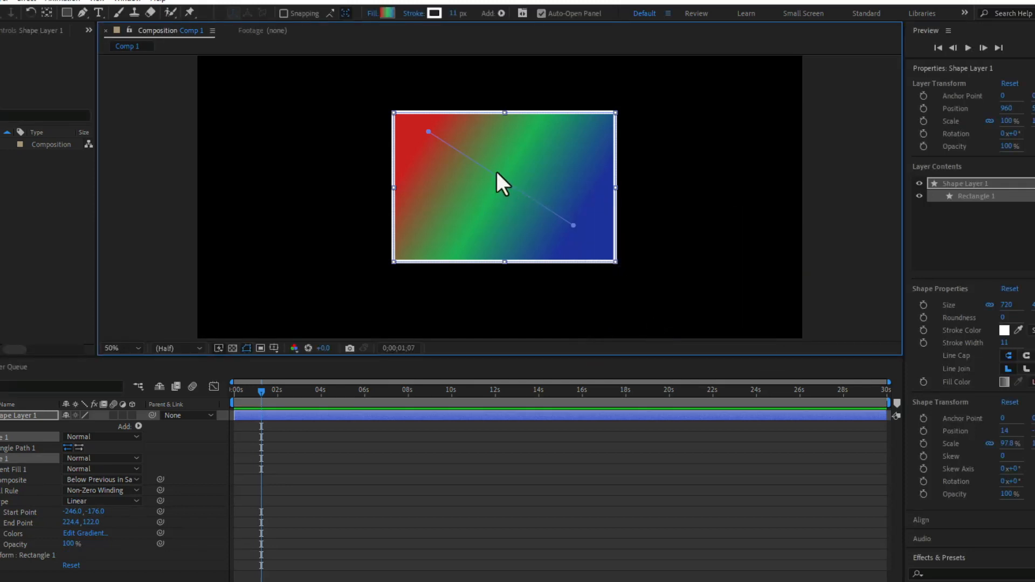
Step: Switch the fill to a radial gradient with its start point at about (-332, -192) and end point at about (47, 64)
click(387, 12)
click(665, 139)
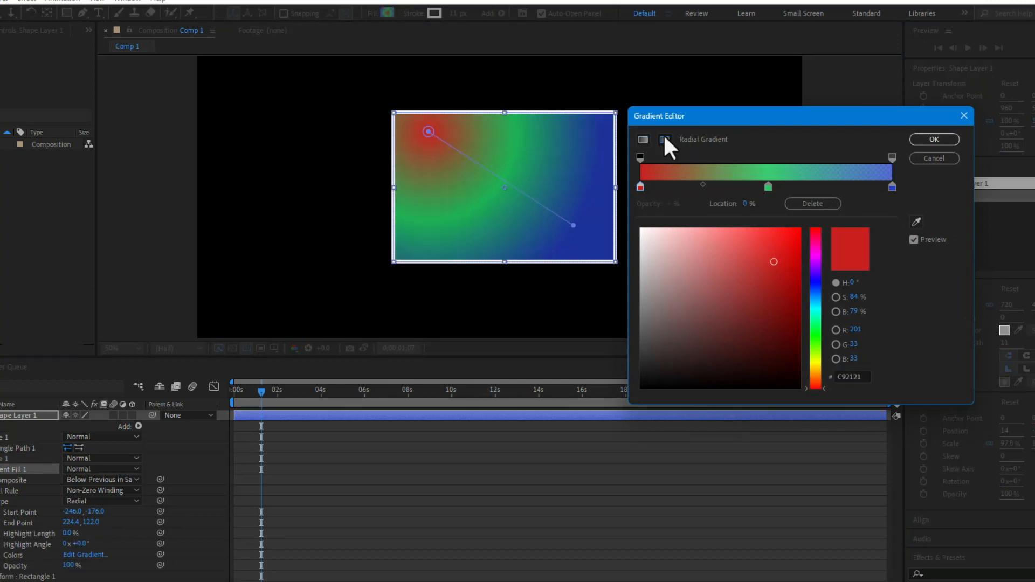
click(933, 140)
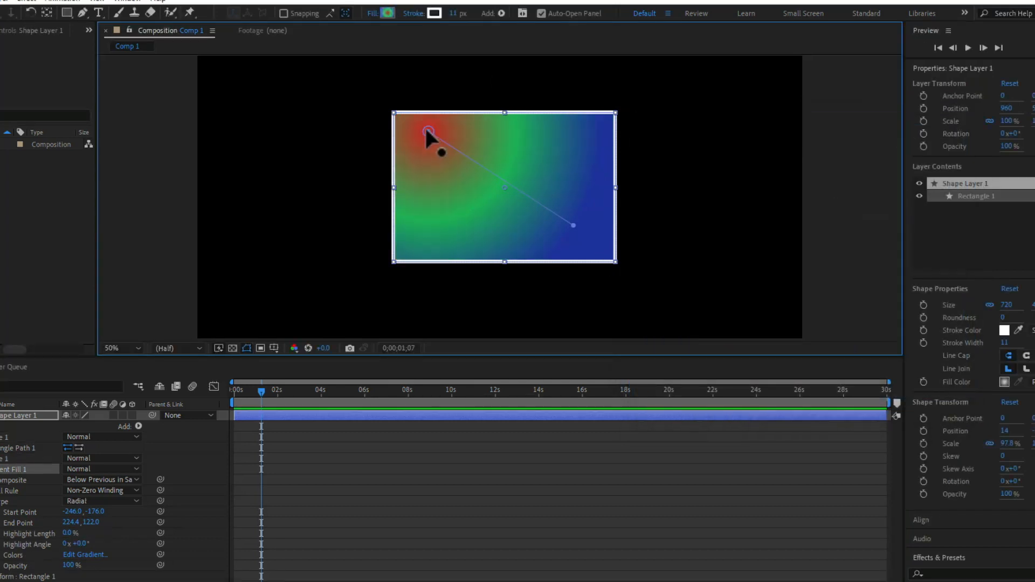
drag(432, 137, 403, 126)
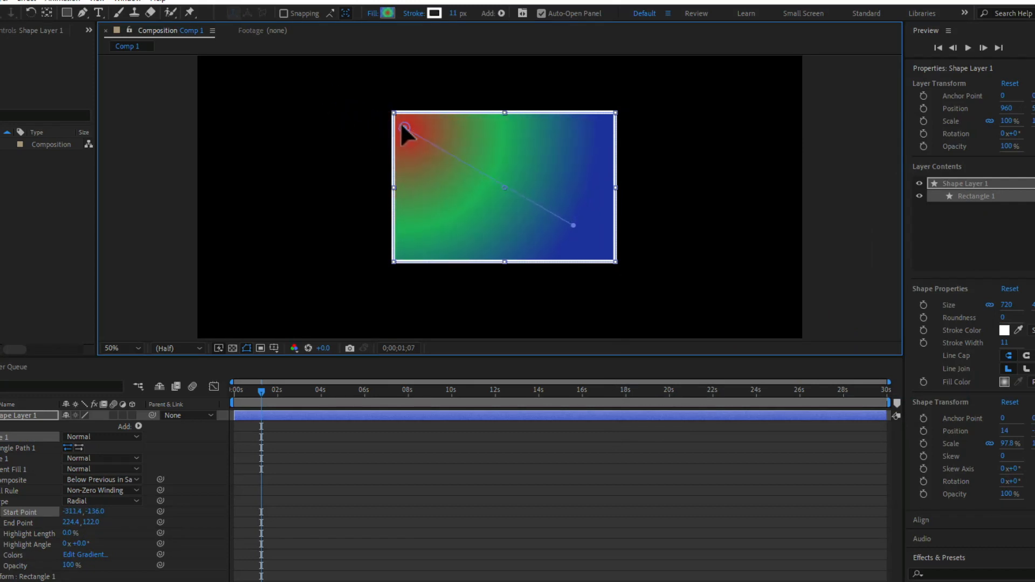
drag(574, 223, 519, 204)
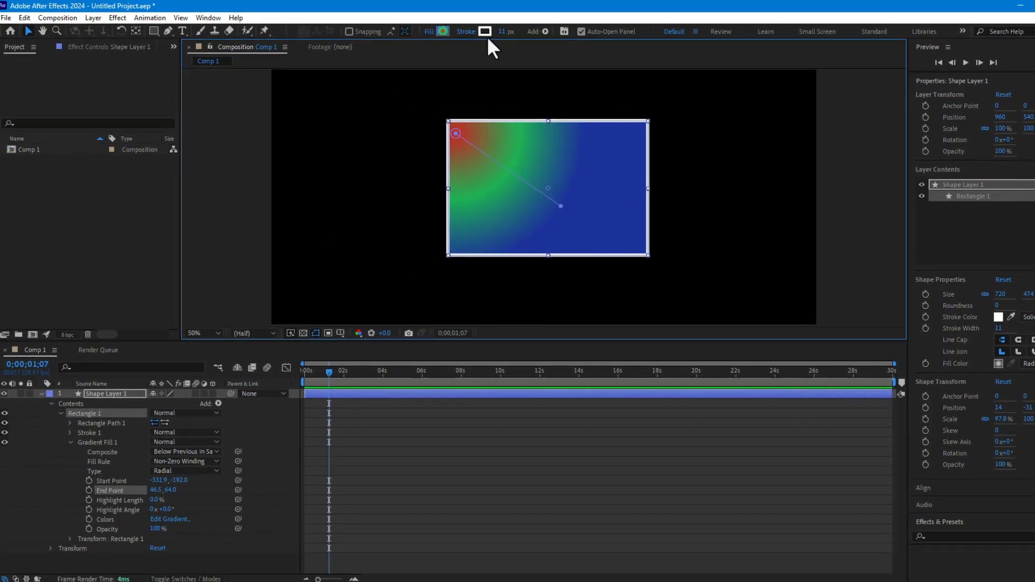
Step: Change the rectangle's stroke colour to a muted red and widen the stroke to 76 px
mouse_move(503, 32)
mouse_down()
mouse_move(626, 44)
mouse_move(546, 46)
mouse_up()
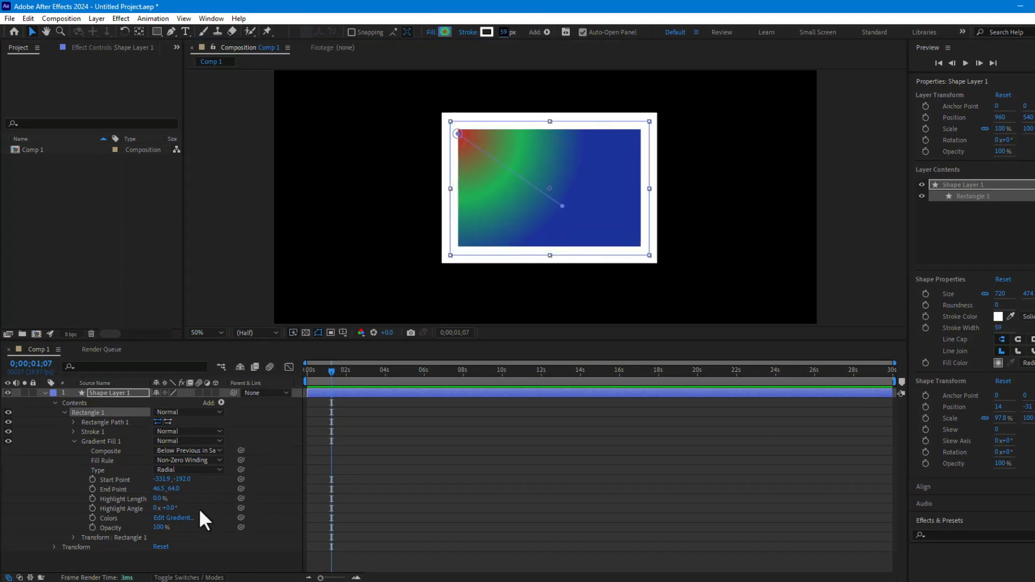
click(73, 431)
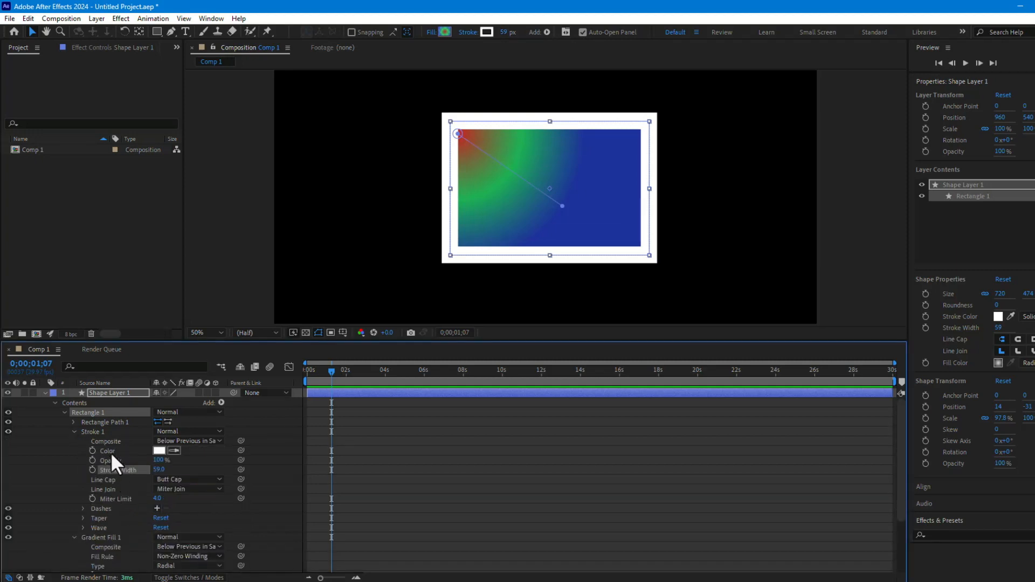
click(157, 451)
mouse_move(545, 215)
mouse_down()
mouse_move(552, 194)
mouse_move(494, 177)
mouse_up()
click(676, 147)
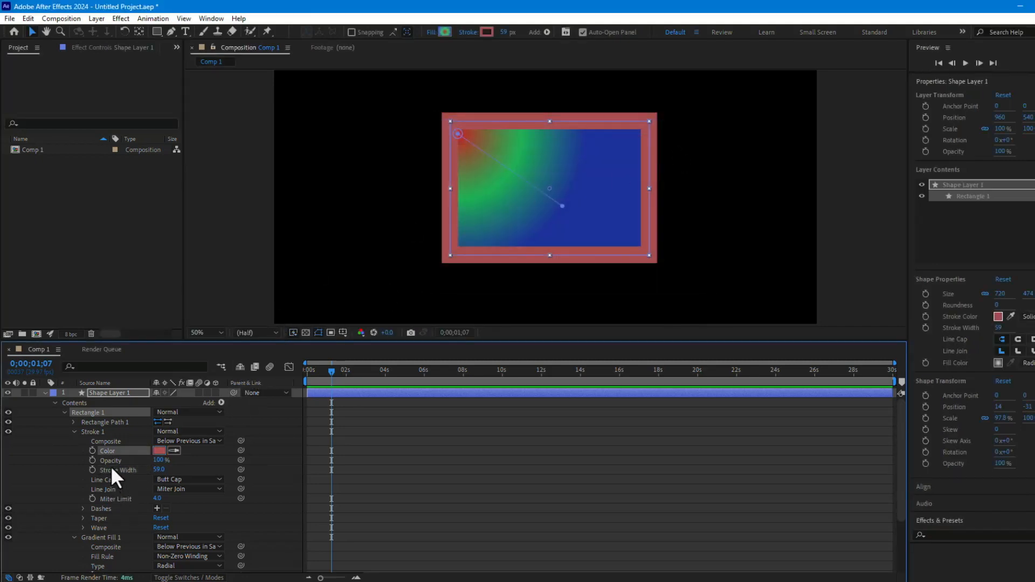
mouse_move(155, 470)
mouse_down()
mouse_move(170, 473)
mouse_move(308, 312)
mouse_up()
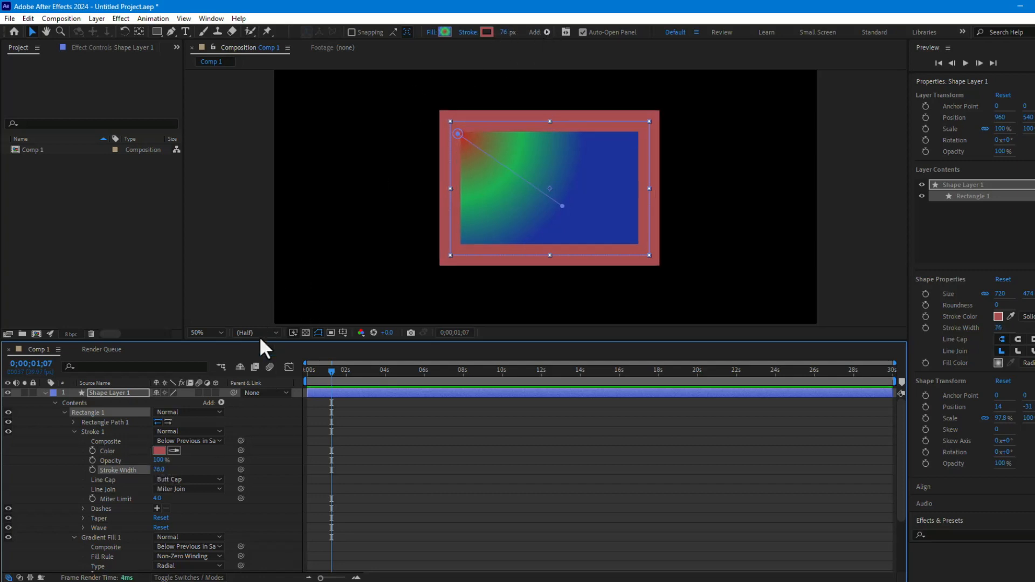
Step: Add dashes to the rectangle's stroke and set the dash length to 48
scroll(144, 511, down, 3)
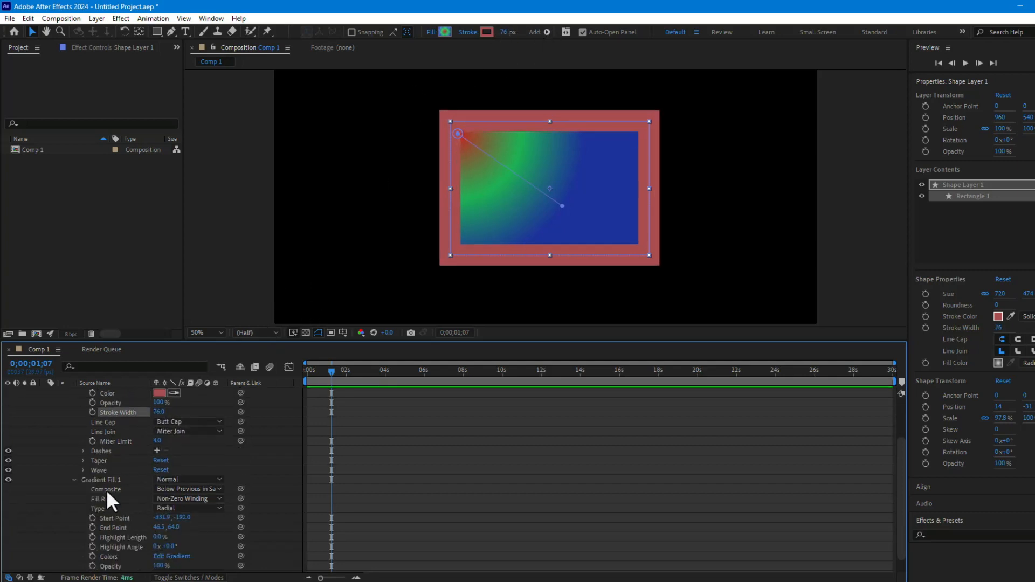
click(83, 460)
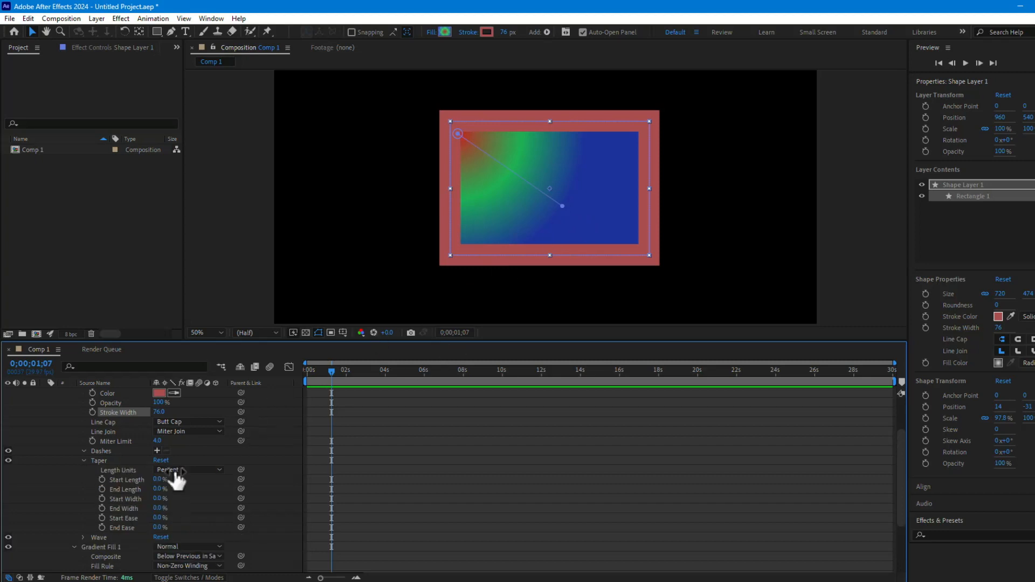
scroll(444, 279, up, 1)
scroll(447, 275, down, 2)
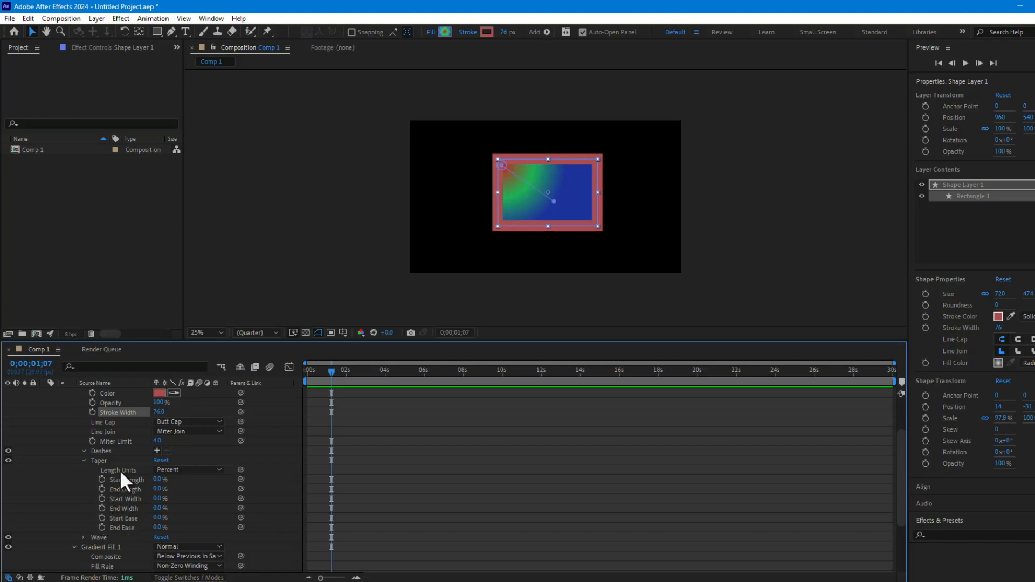
click(157, 450)
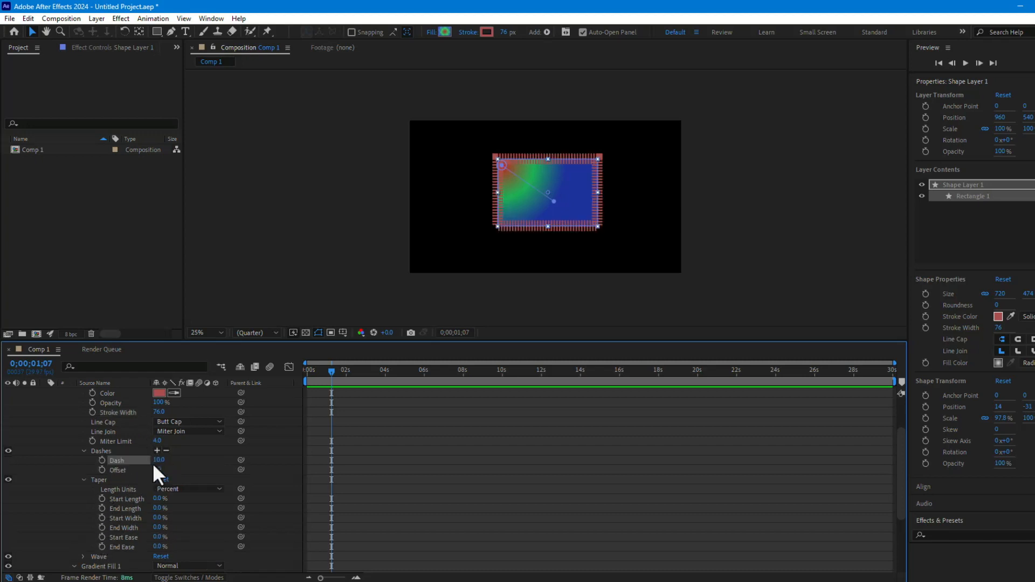
drag(158, 459, 178, 460)
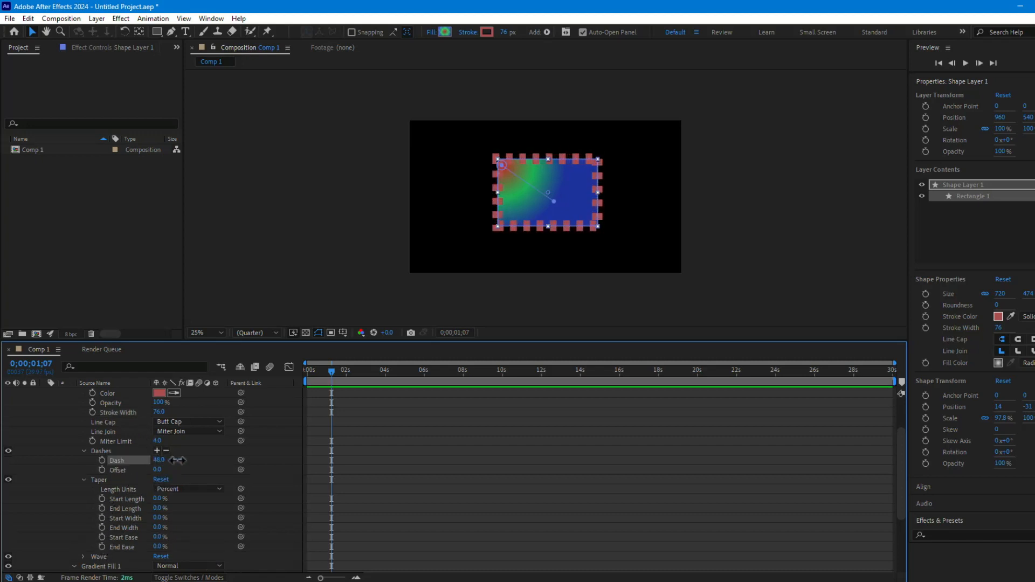